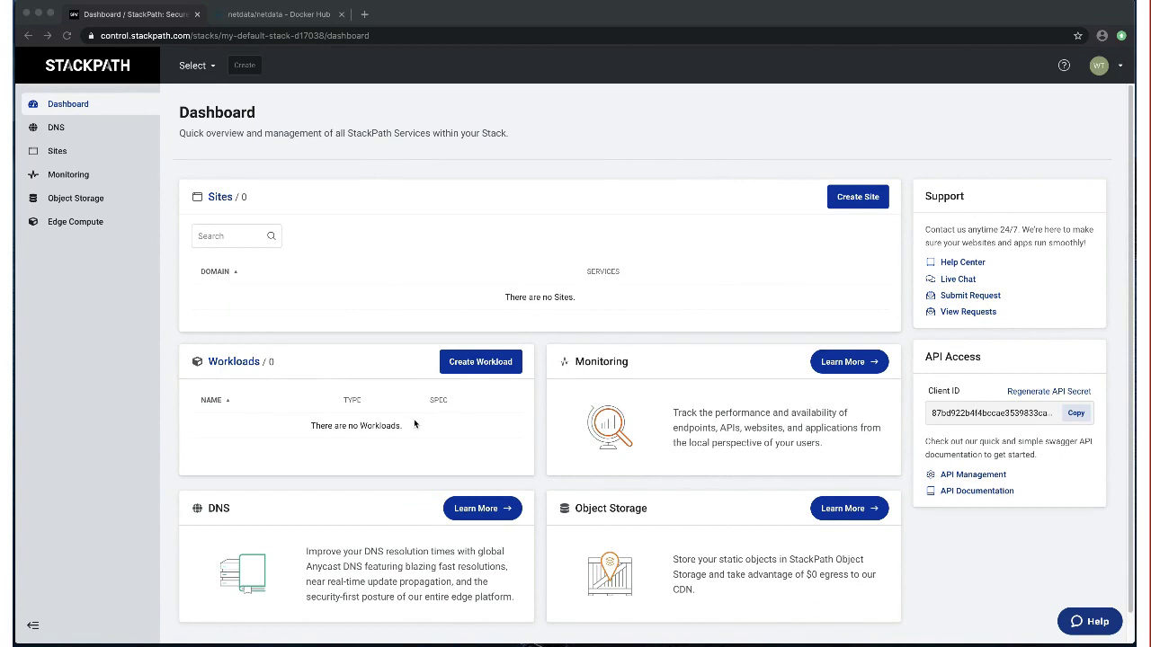
Start creating a new workload and name it global.
left_click(460, 363)
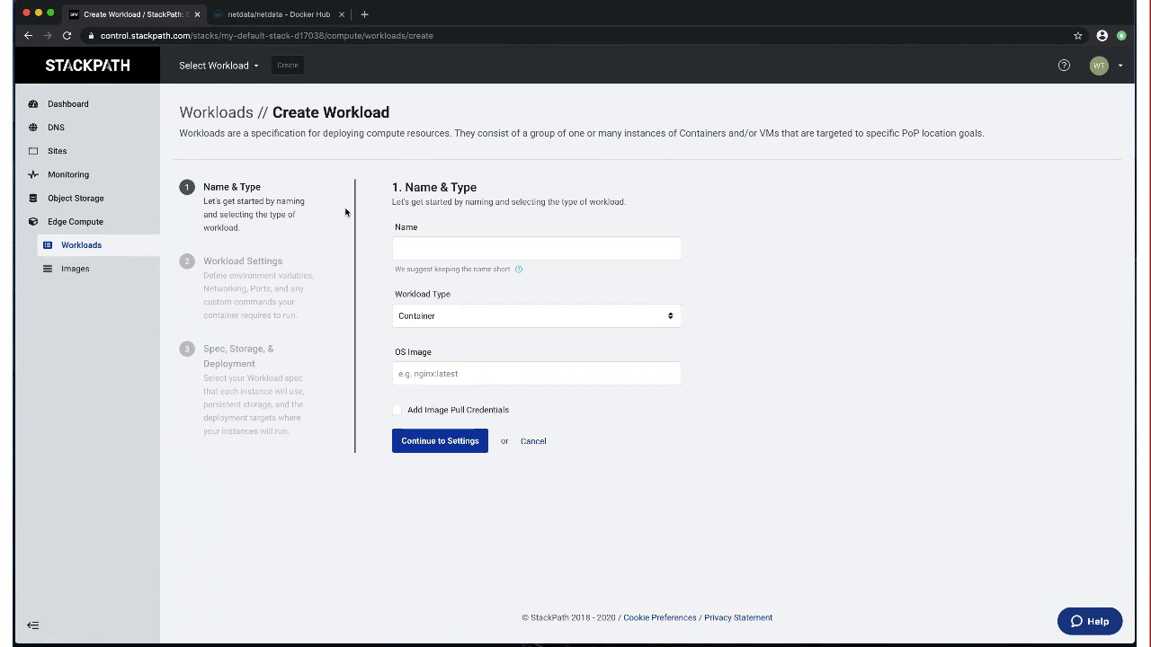
left_click(407, 249)
type("global")
left_click(412, 317)
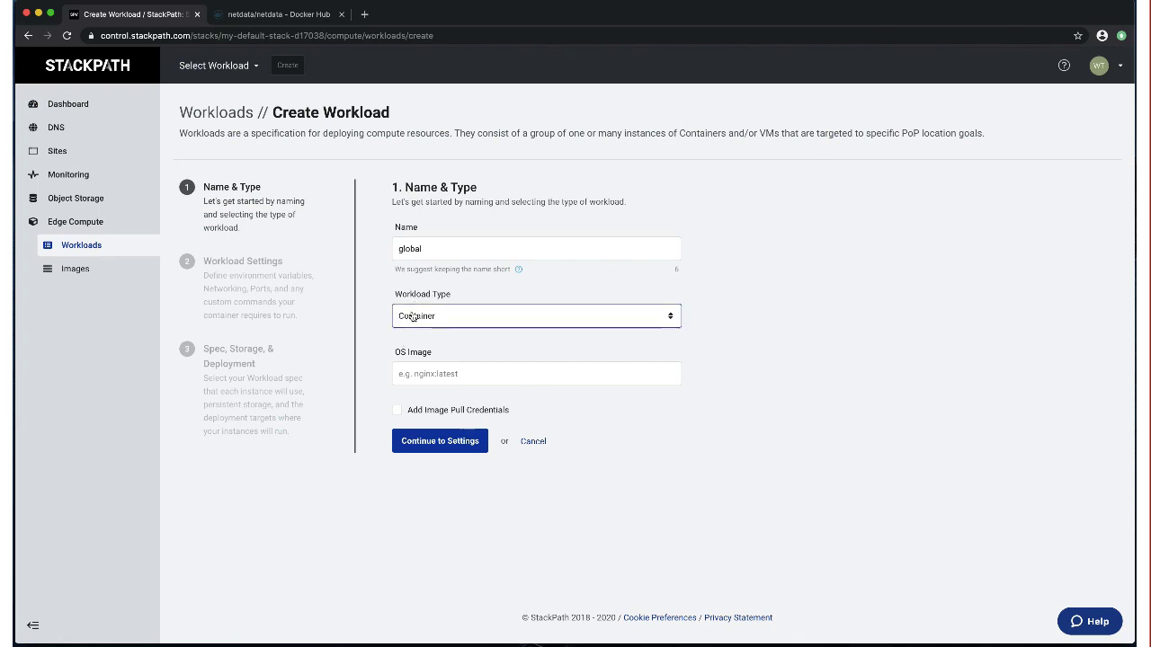
left_click(416, 363)
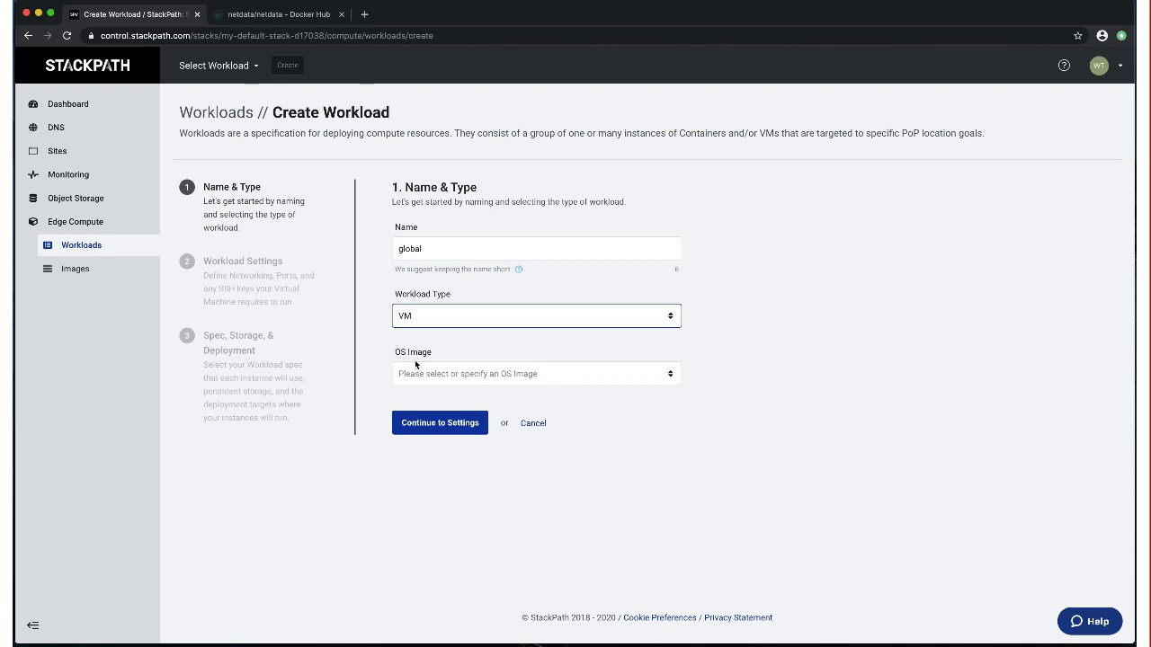
left_click(405, 372)
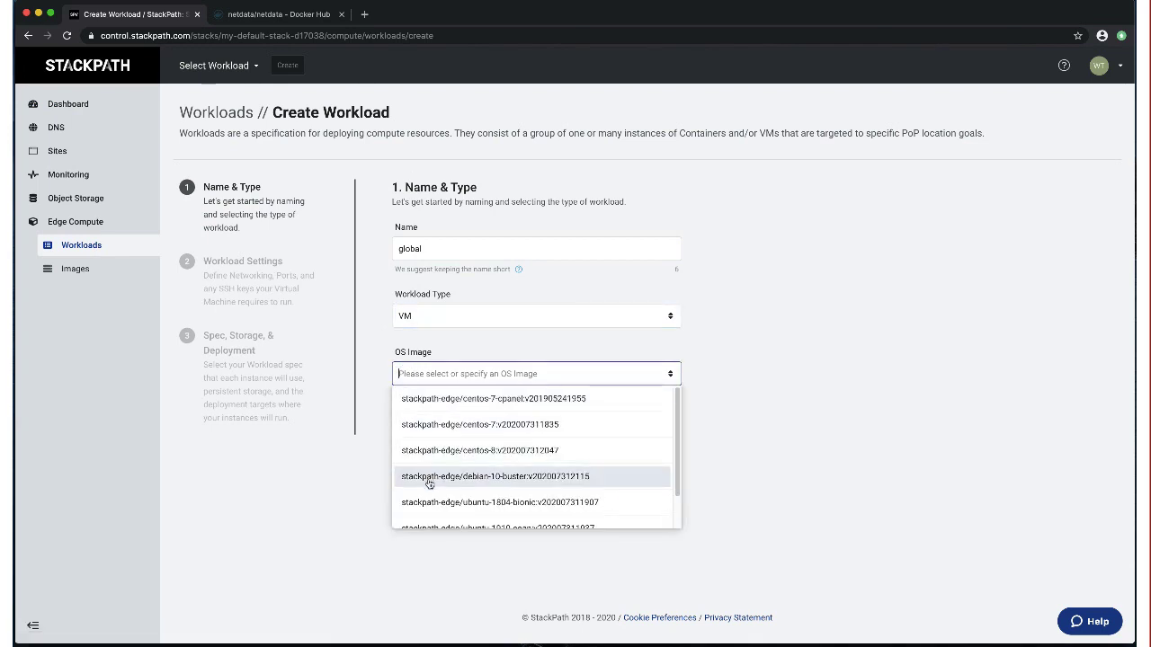
left_click(429, 320)
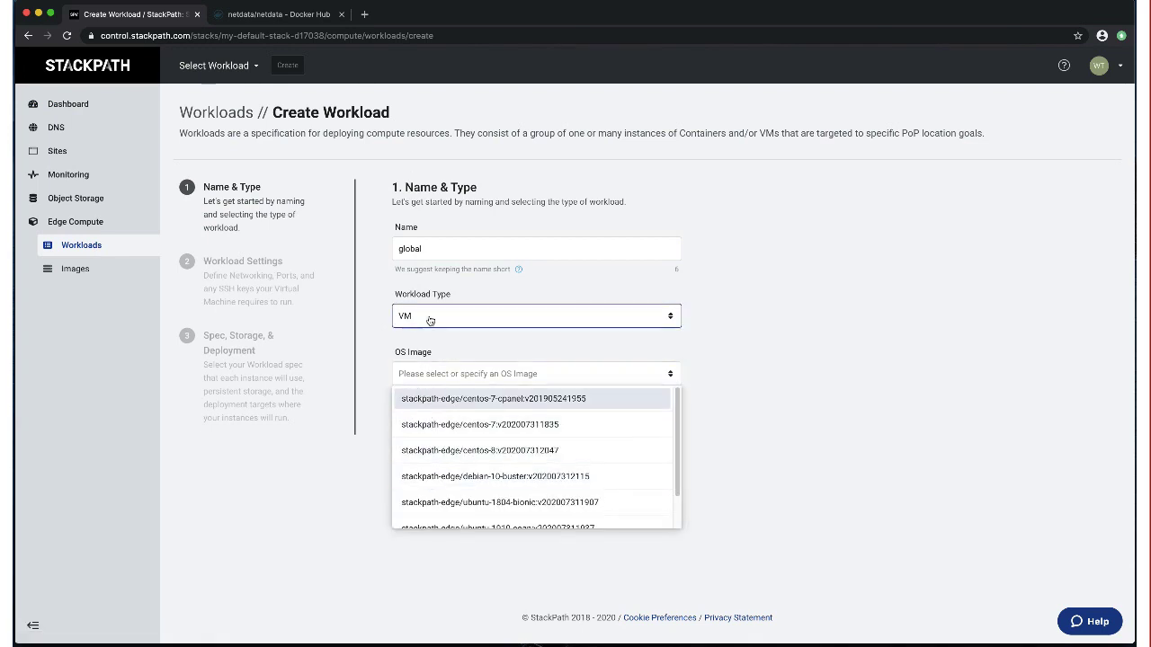
left_click(429, 320)
left_click(419, 337)
Set the container's OS image to netdata/netdata, check its Docker Hub page, and continue to the workload settings.
left_click(417, 371)
type("net")
left_click(421, 401)
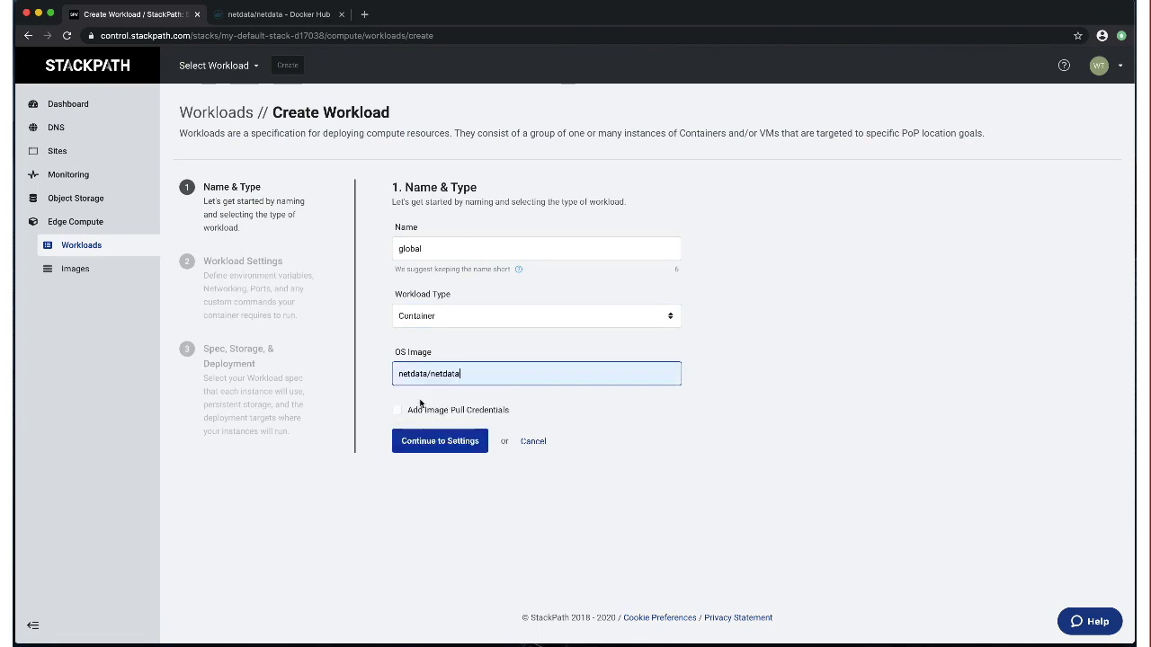
left_click(282, 15)
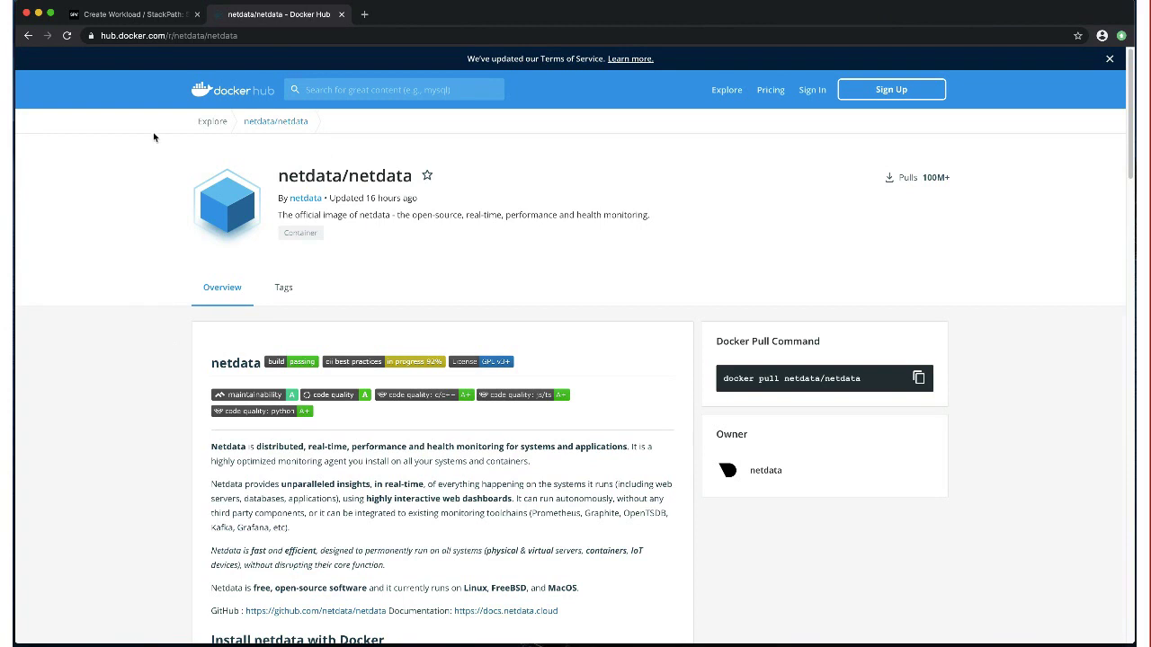
left_click(137, 15)
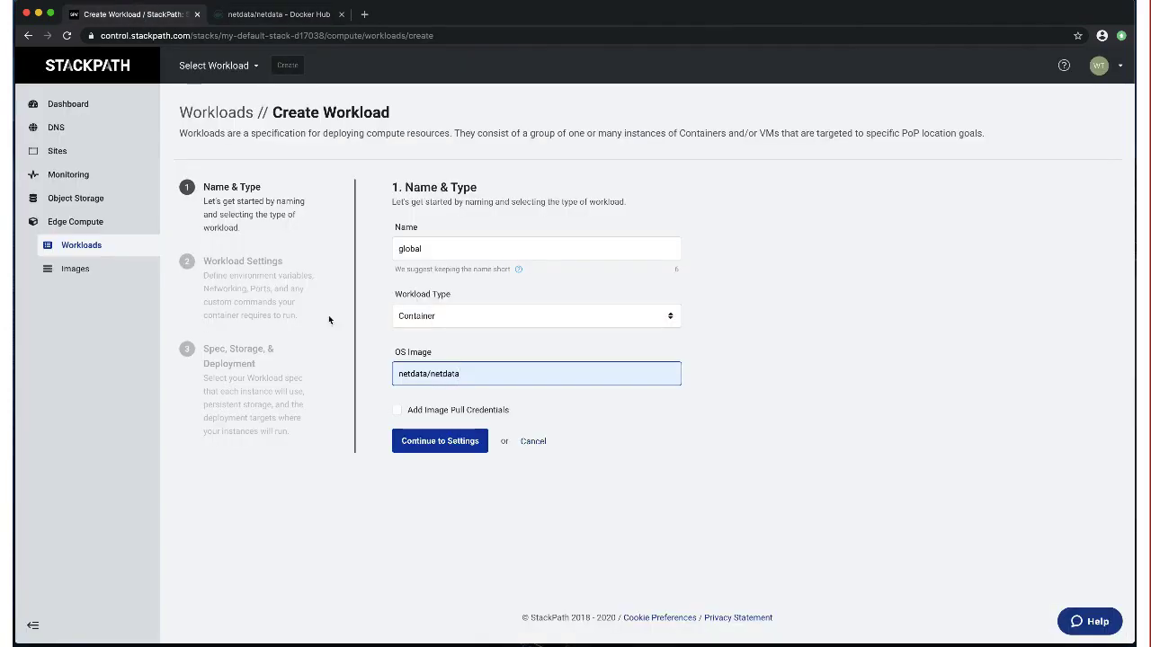
left_click(414, 439)
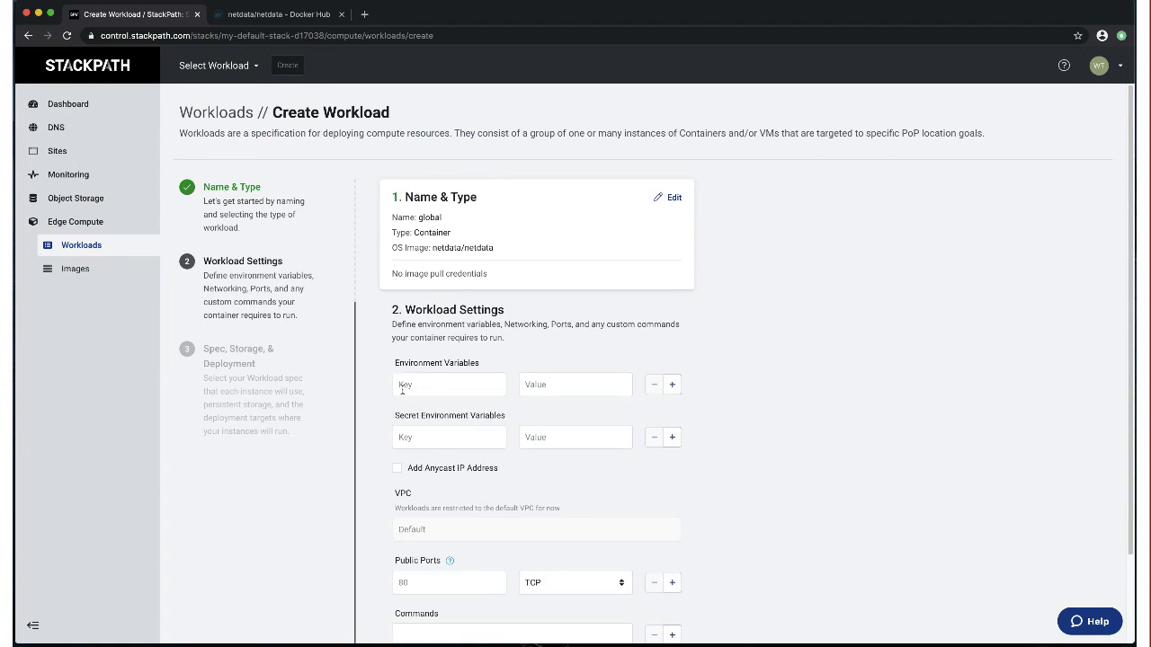
Add an Anycast IP address, open public port 19999 over TCP, and continue to the spec section.
left_click(396, 470)
left_click(428, 581)
type("19999")
key("Tab")
scroll(575, 360, "down", 2)
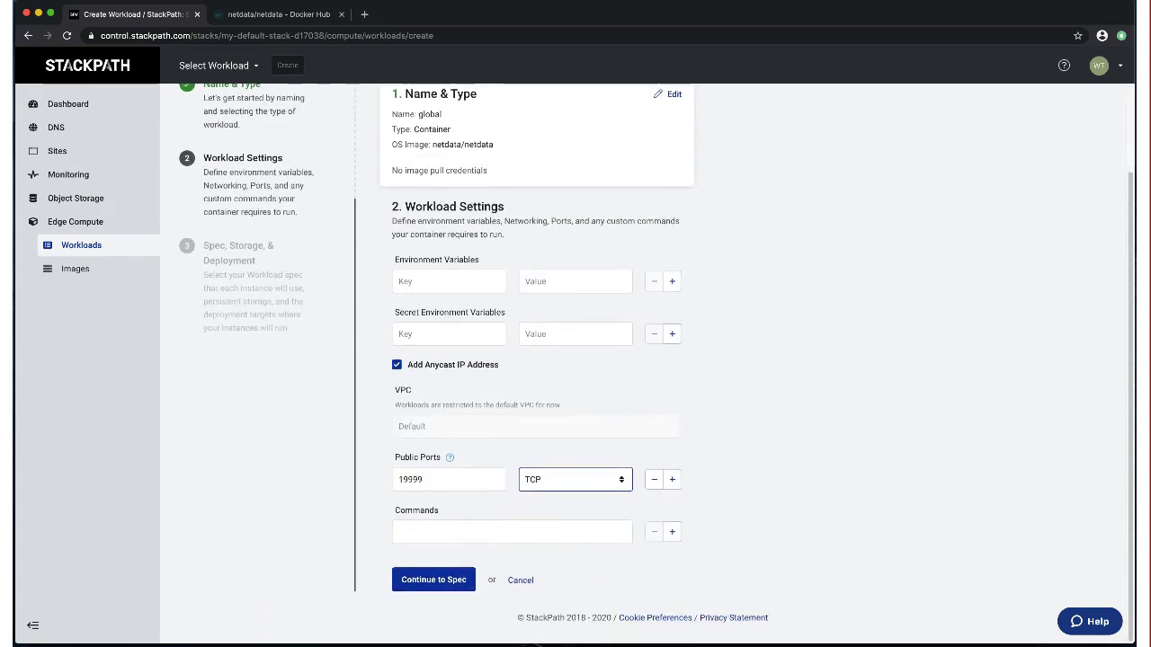
left_click(425, 580)
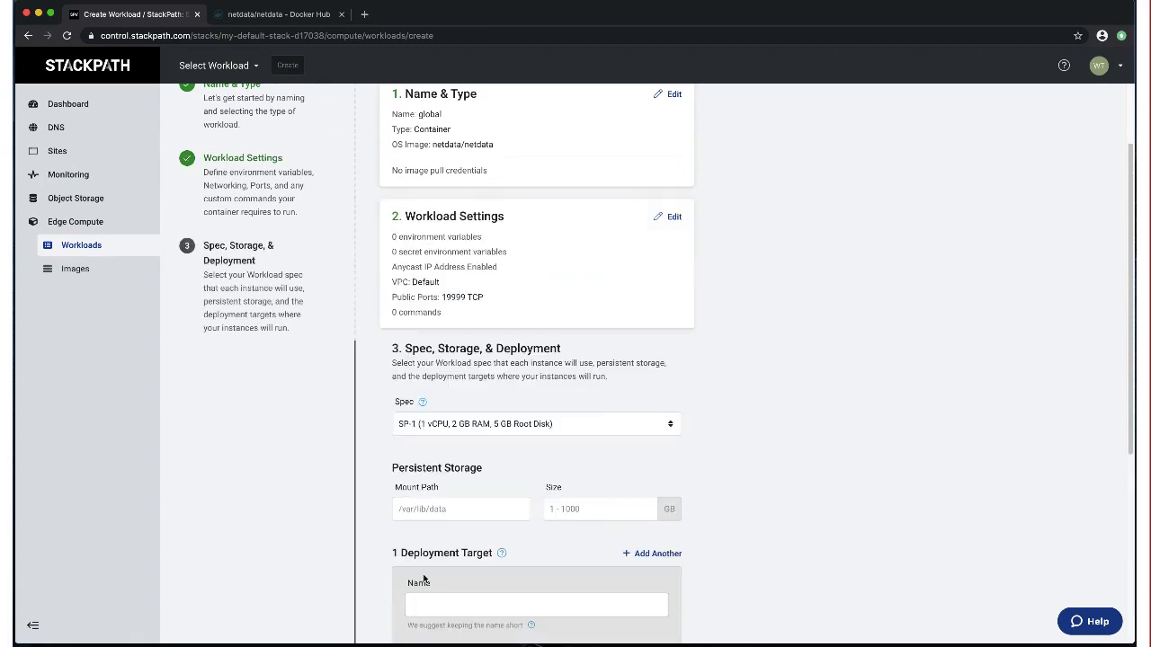
Keep the SP-1 spec and name the deployment target us-eu.
left_click(427, 430)
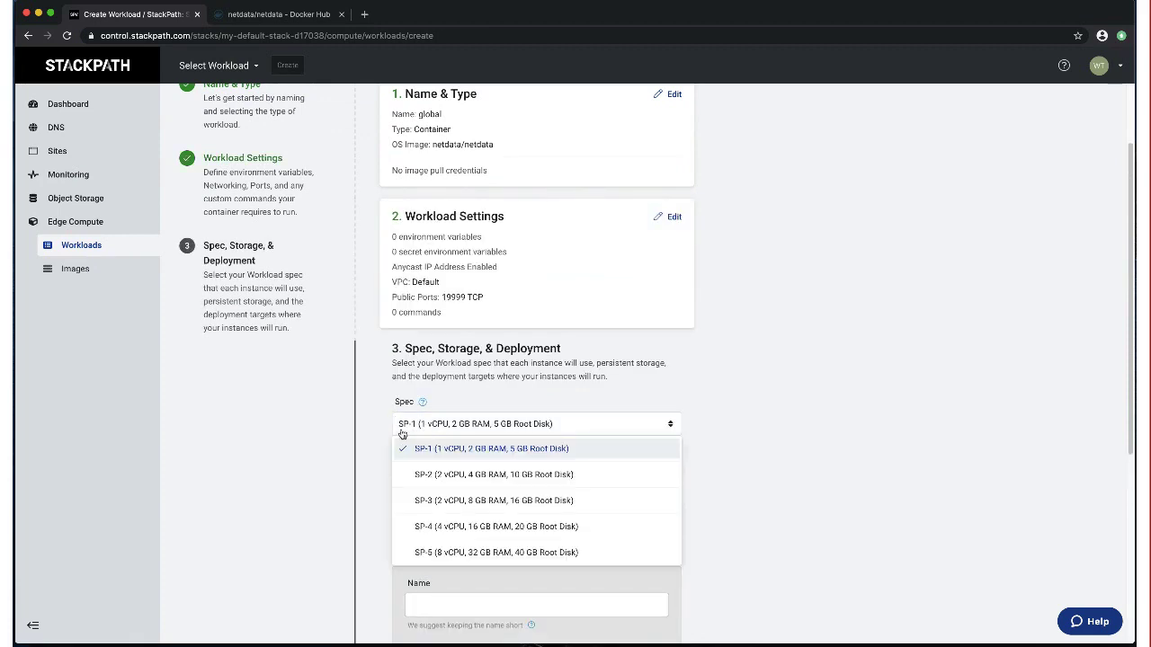
left_click(401, 433)
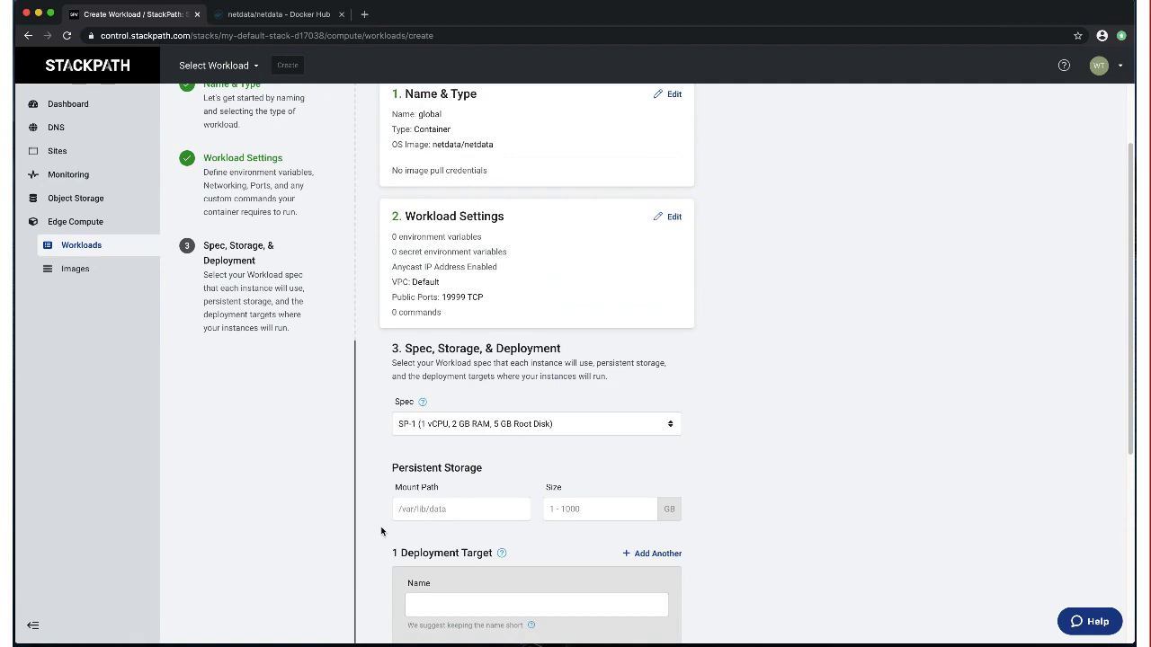
scroll(392, 533, "down", 3)
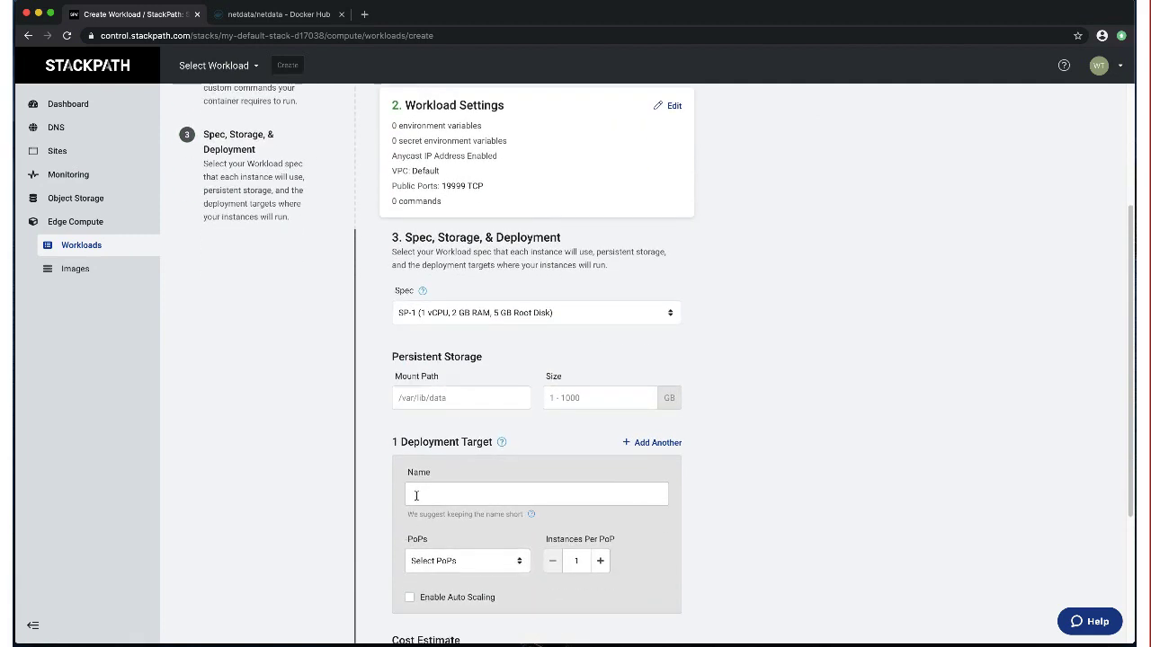
left_click(416, 496)
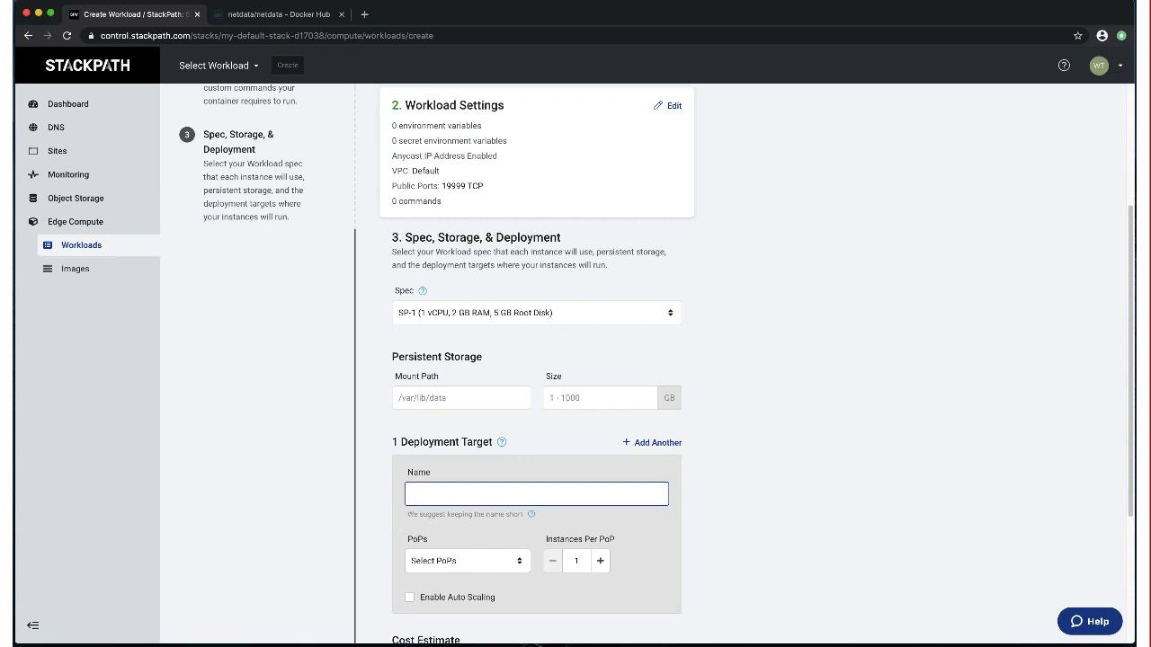
key("Tab")
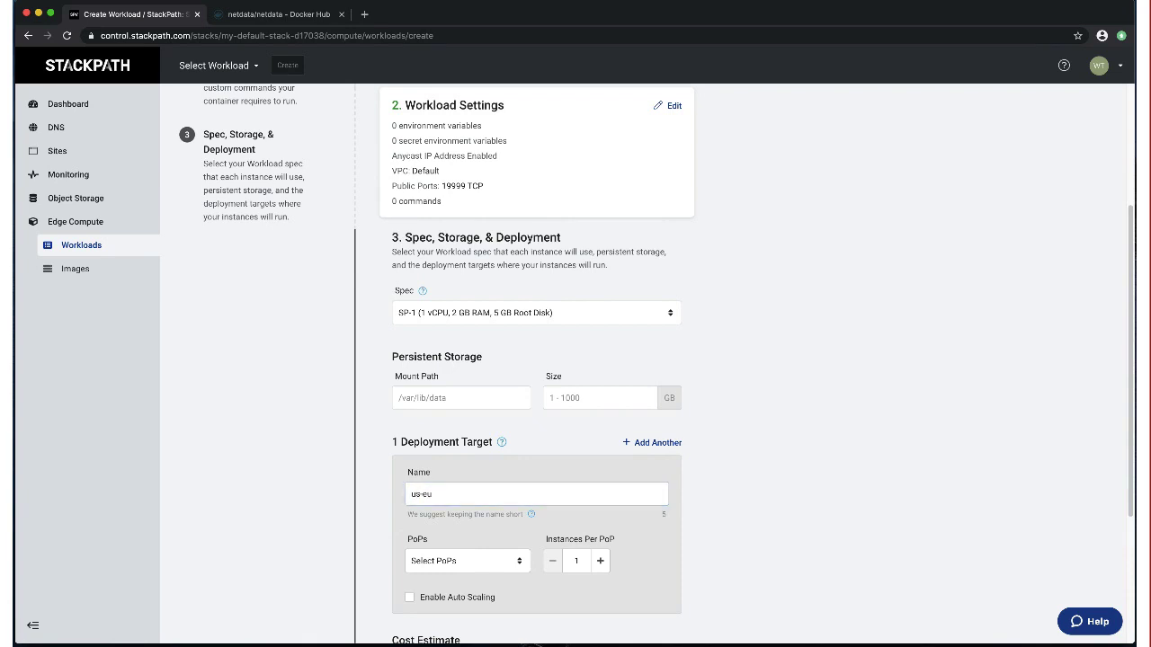
Assign the Ashburn, Chicago, Dallas, Seattle, Amsterdam and Frankfurt PoPs to the deployment target and create the workload.
left_click(447, 563)
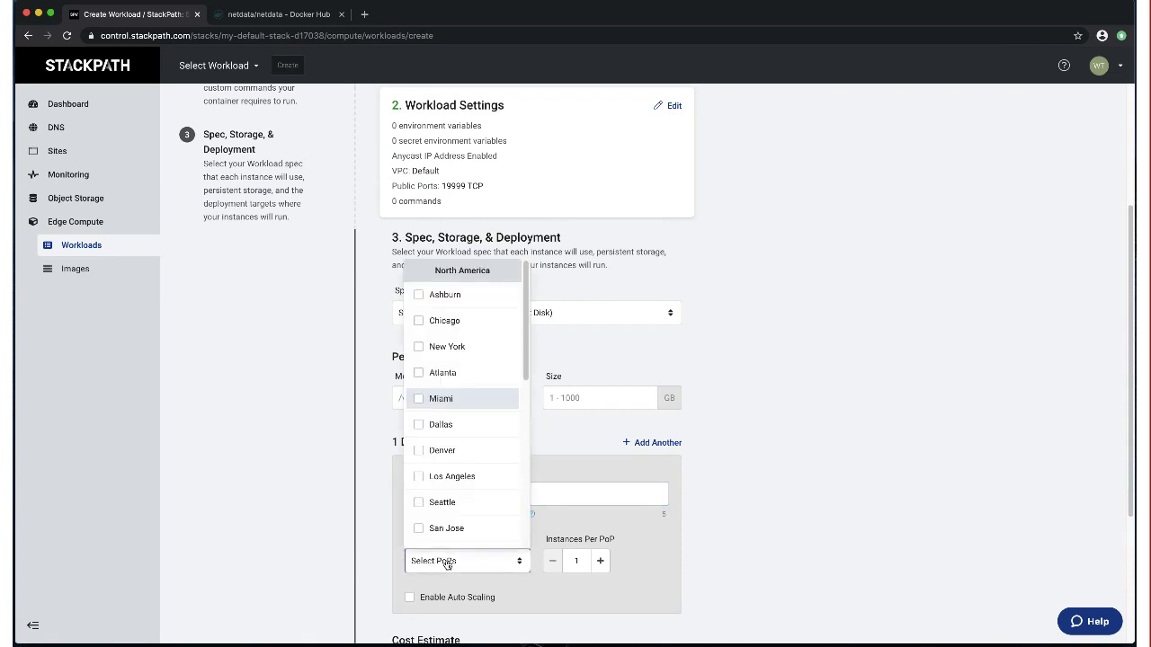
left_click(442, 294)
left_click(440, 321)
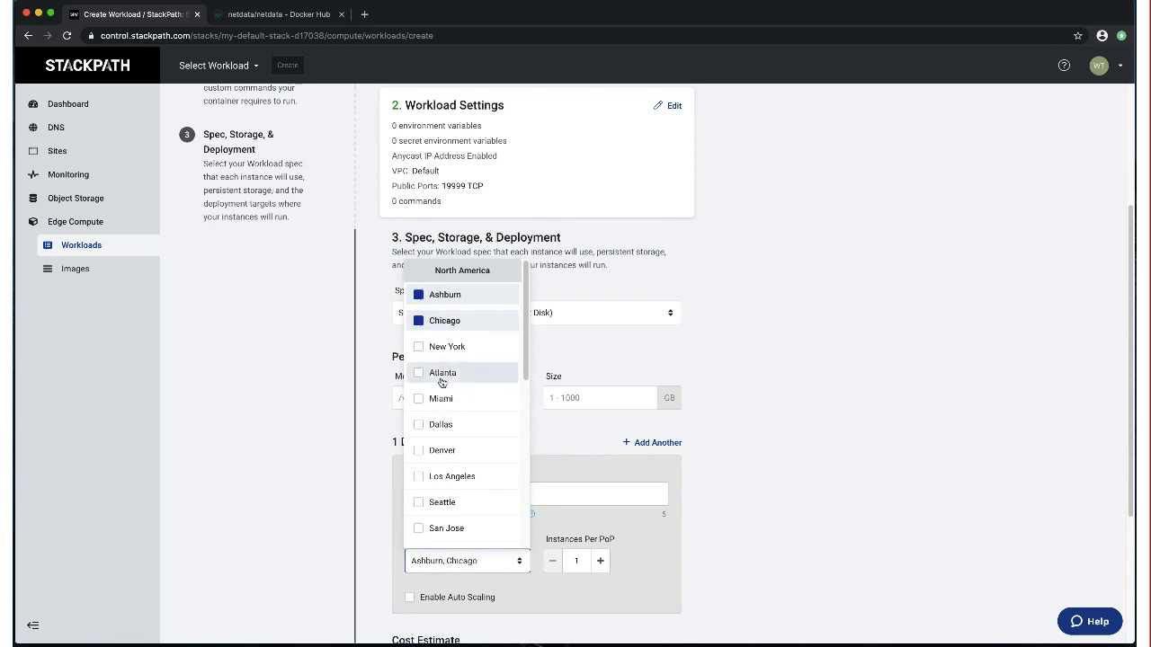
left_click(441, 424)
left_click(433, 503)
scroll(434, 510, "down", 1)
scroll(432, 510, "down", 1)
left_click(428, 431)
left_click(428, 456)
left_click(379, 575)
scroll(384, 607, "down", 3)
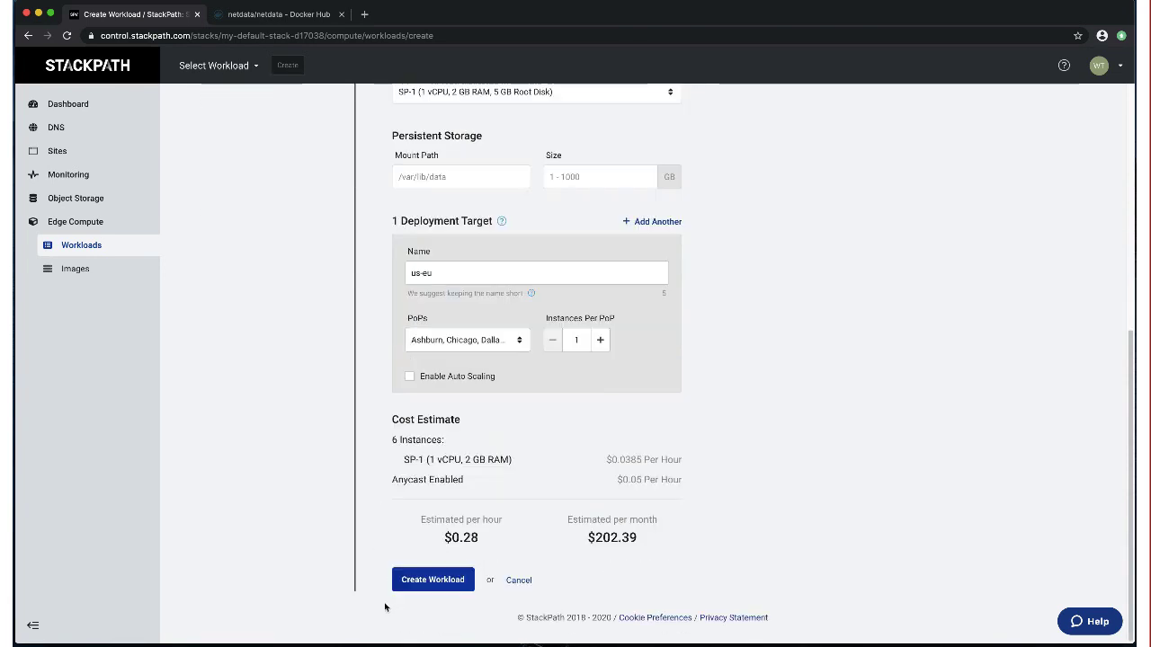
left_click(430, 580)
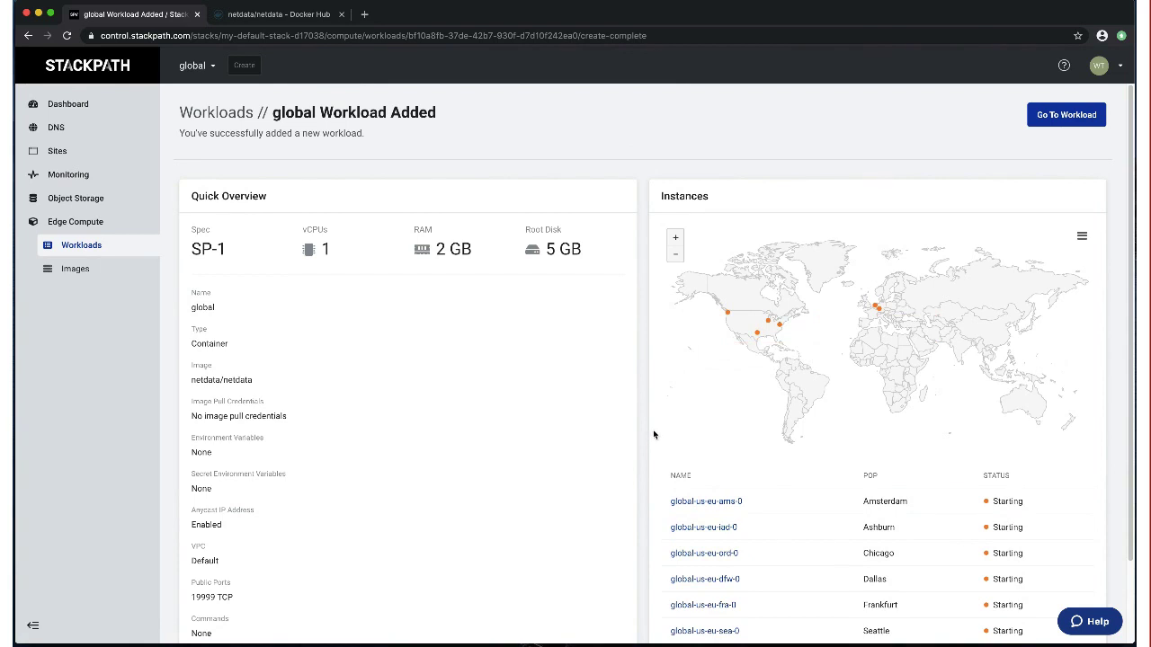
Review the new workload's summary and instance list, and inspect its network policies.
scroll(654, 435, "down", 1)
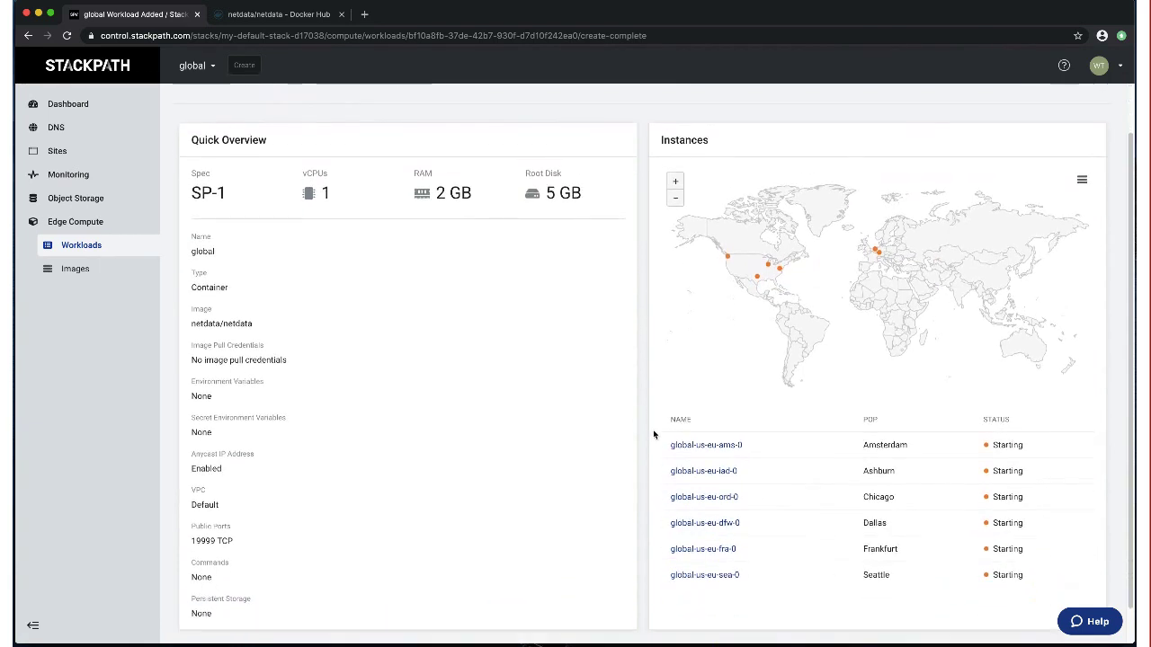
scroll(654, 435, "down", 1)
scroll(655, 433, "up", 2)
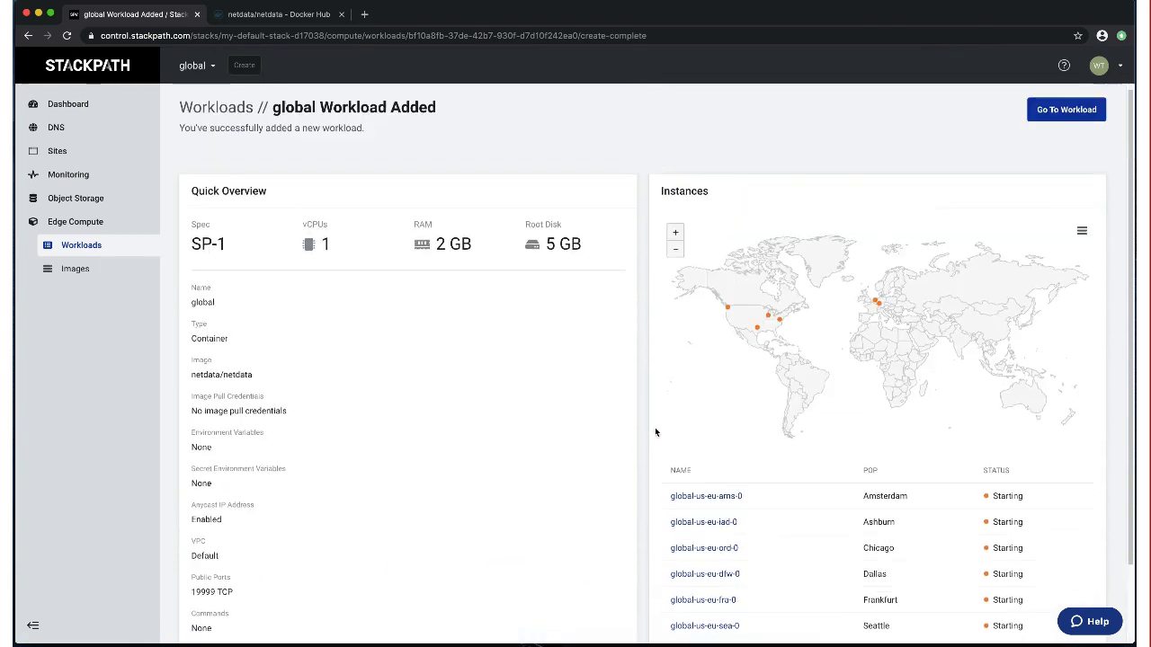
left_click(1047, 113)
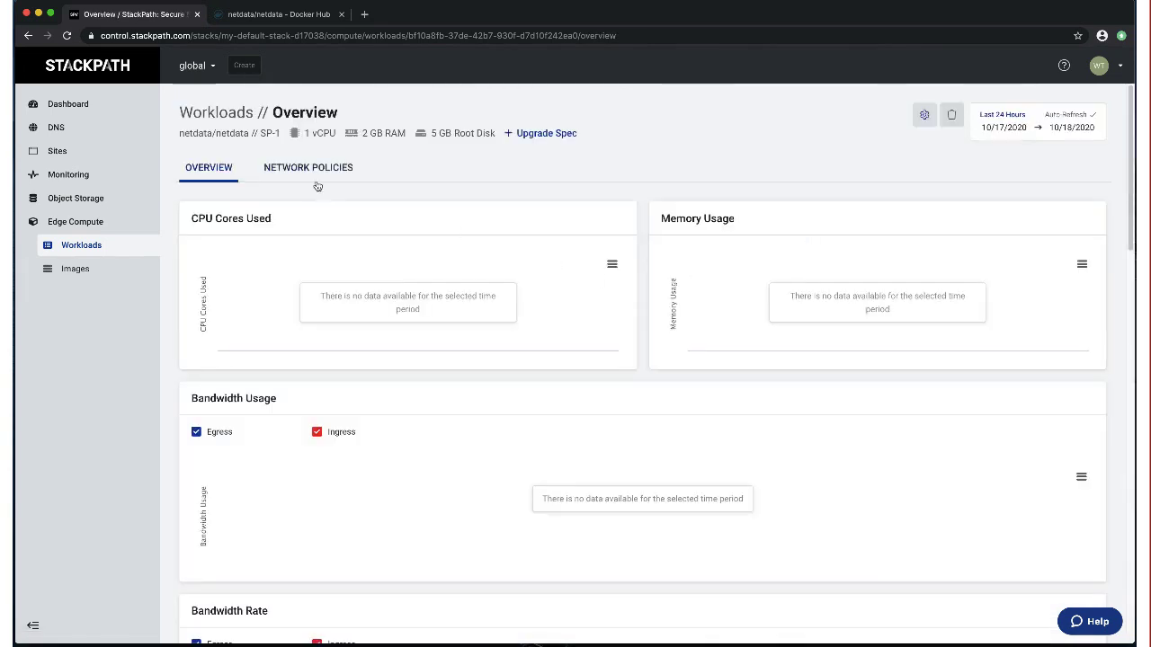
left_click(312, 173)
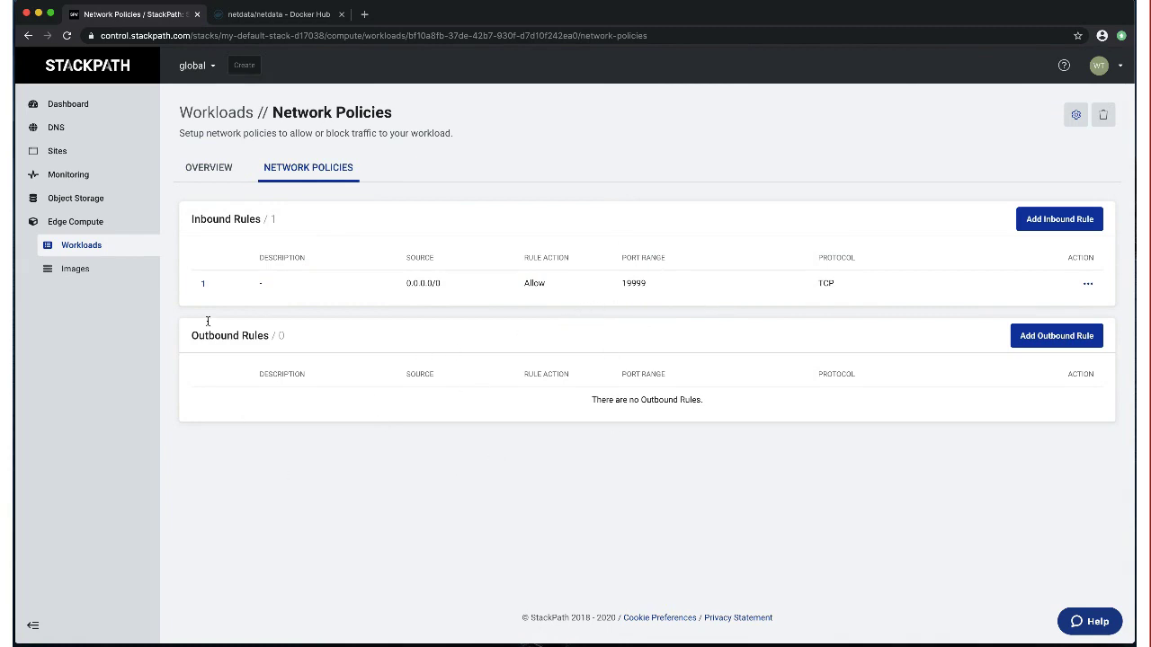
Copy the Seattle instance's public IP address from the workload overview and open 151.139.124.25:19999 in a new browser tab.
left_click(195, 173)
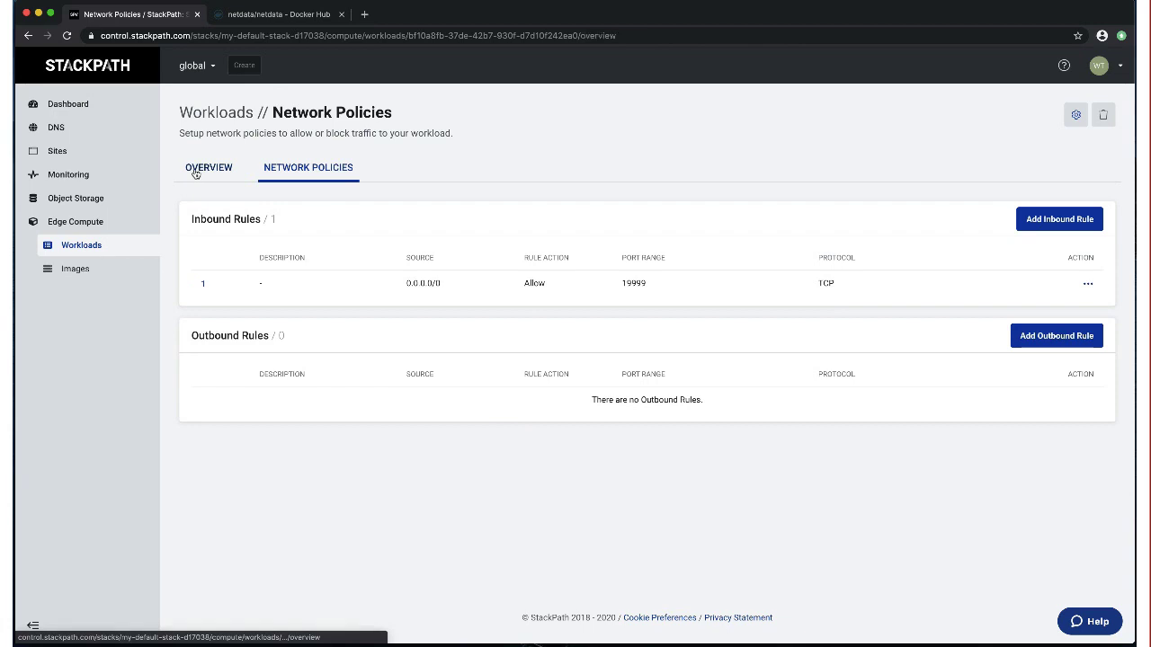
scroll(213, 314, "down", 1)
scroll(213, 314, "down", 7)
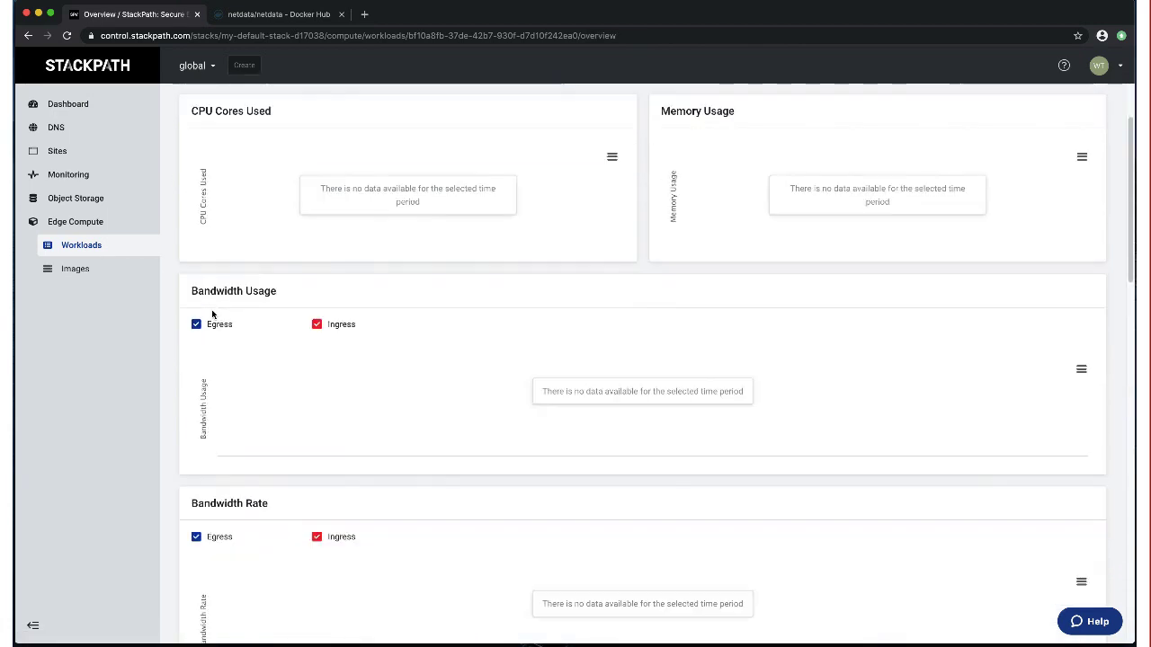
scroll(213, 310, "down", 1)
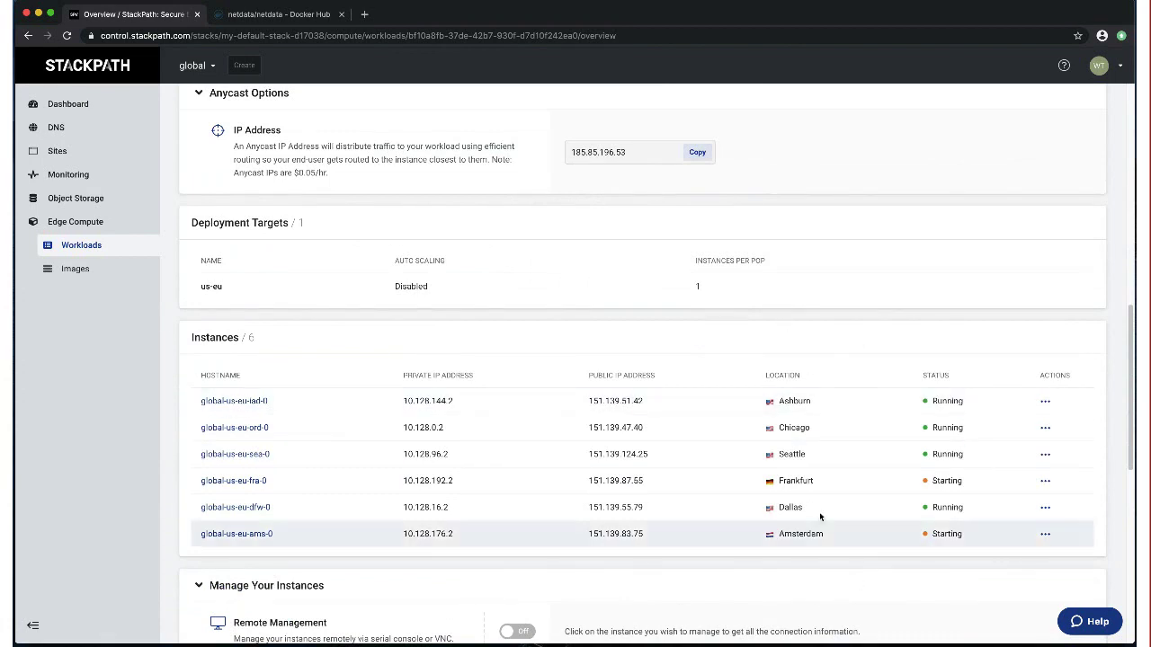
double_click(614, 453)
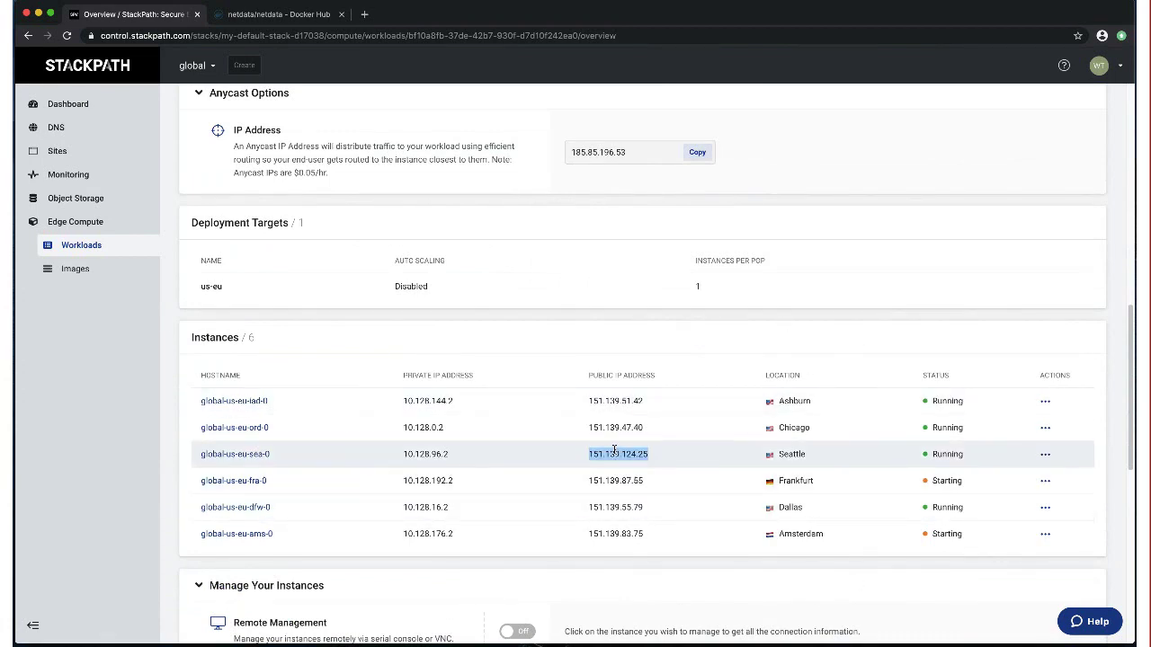
key("ctrl+c")
key("ctrl+t")
key("ctrl+v")
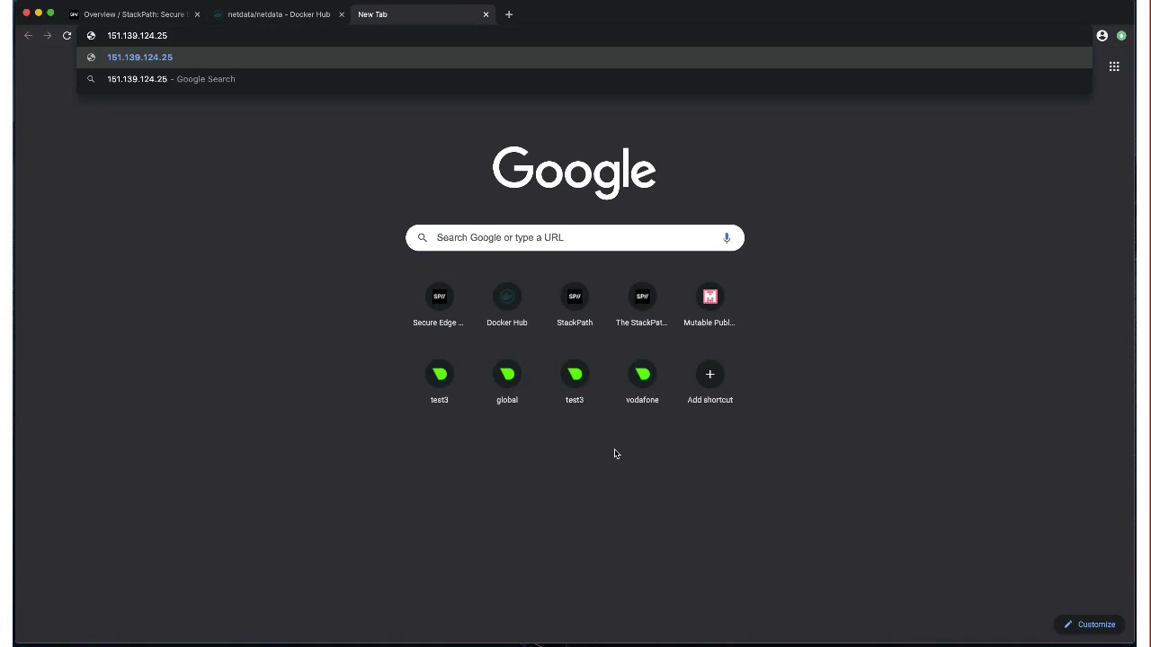
type(":19999")
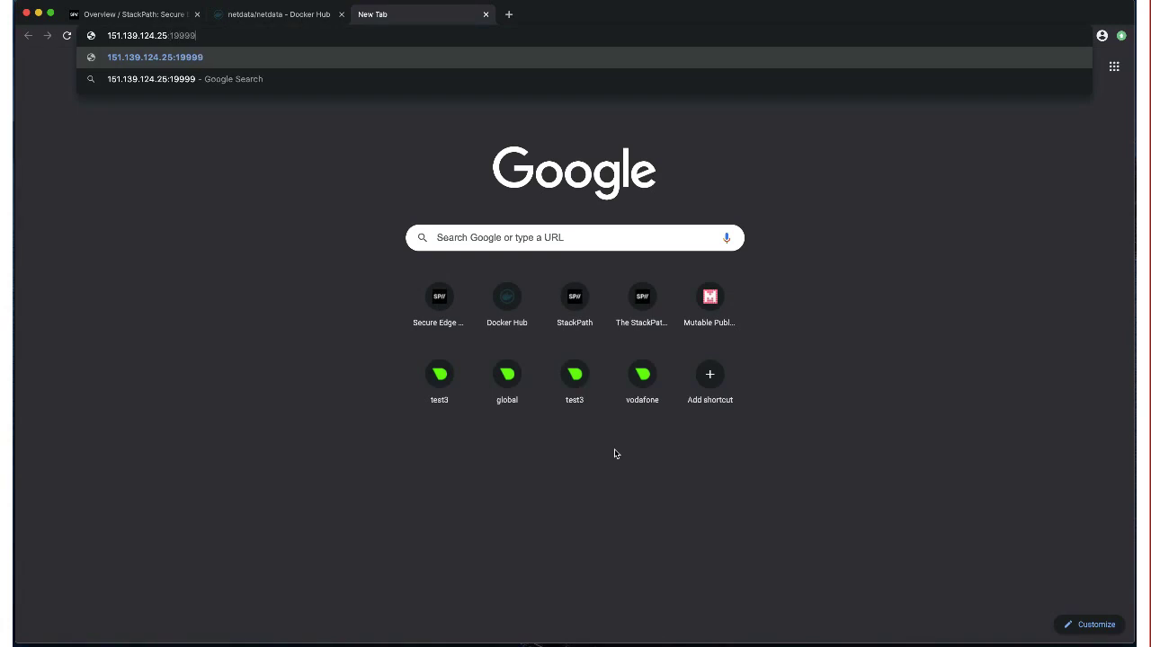
key("Return")
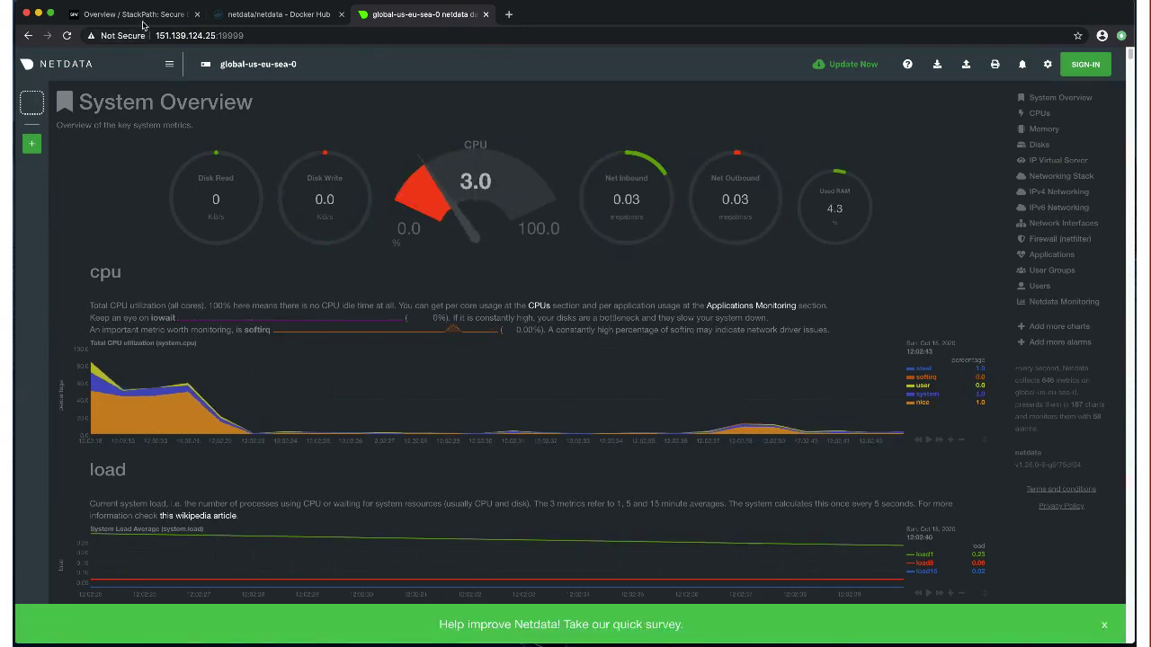
Copy the workload's Anycast IP address and open 185.85.196.53:19999 in another new browser tab.
left_click(143, 15)
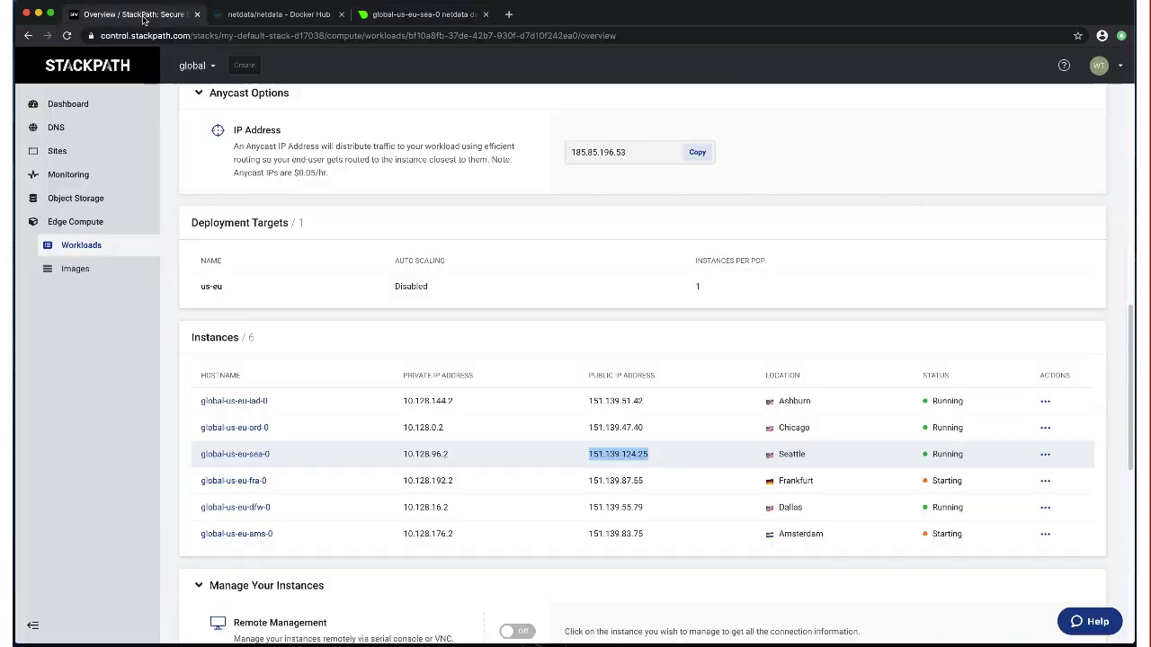
left_click(701, 152)
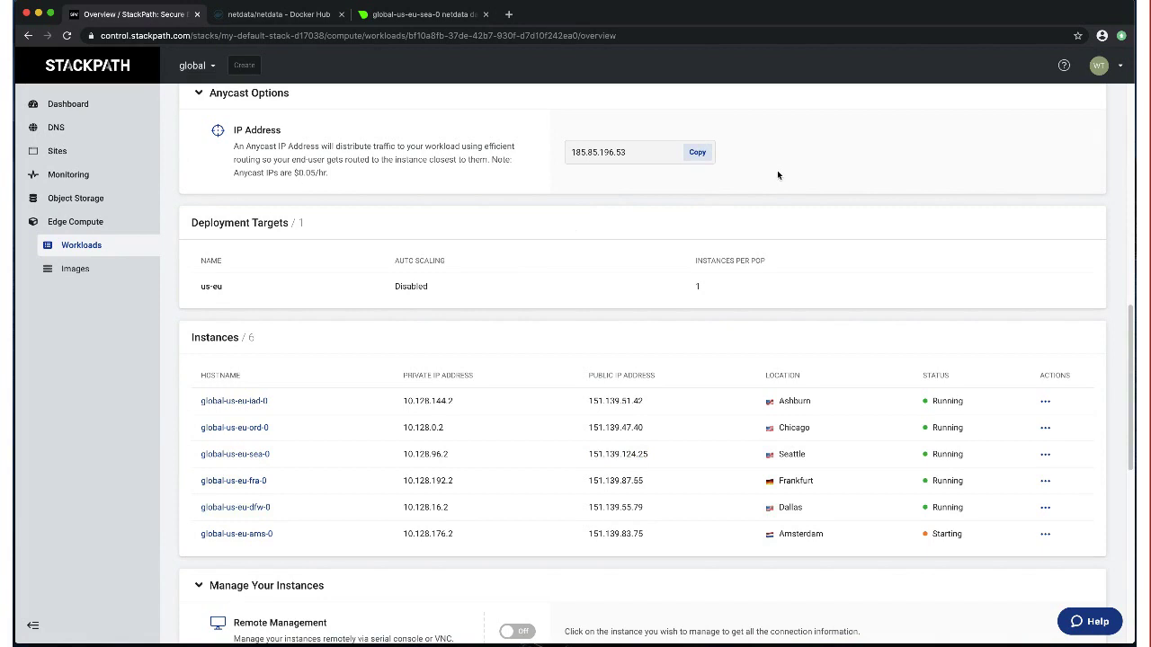
key("super+t")
key("super+v")
type(":1")
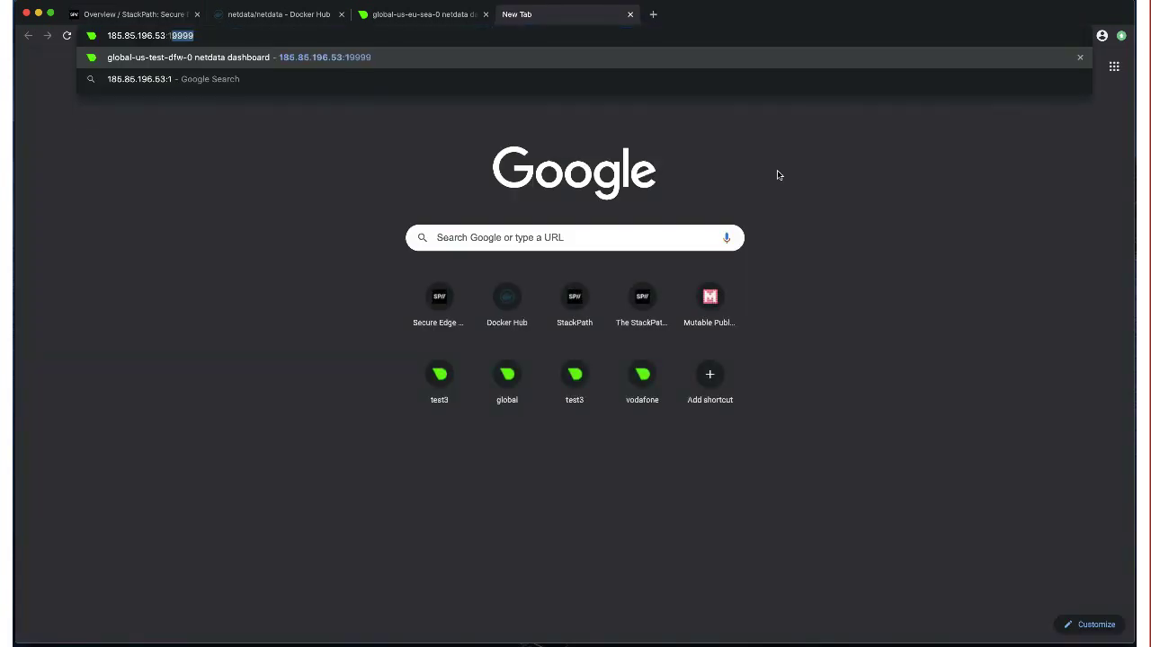
type("9999")
key("Return")
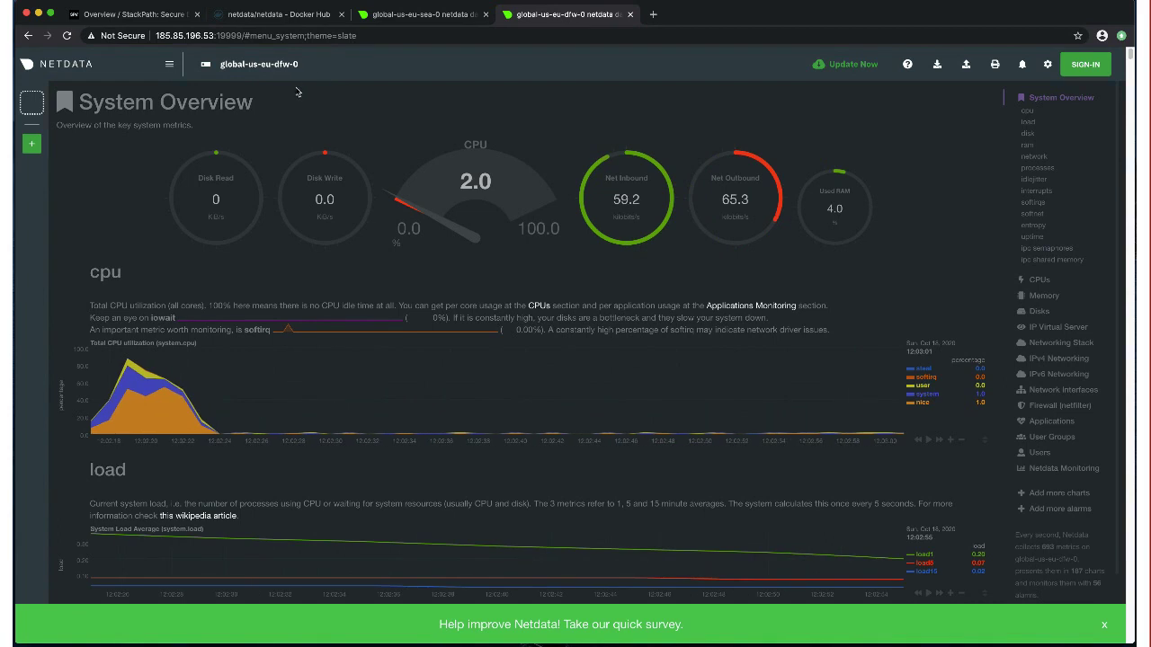
Return to the StackPath workload overview and review its specification summary and usage charts.
left_click(154, 16)
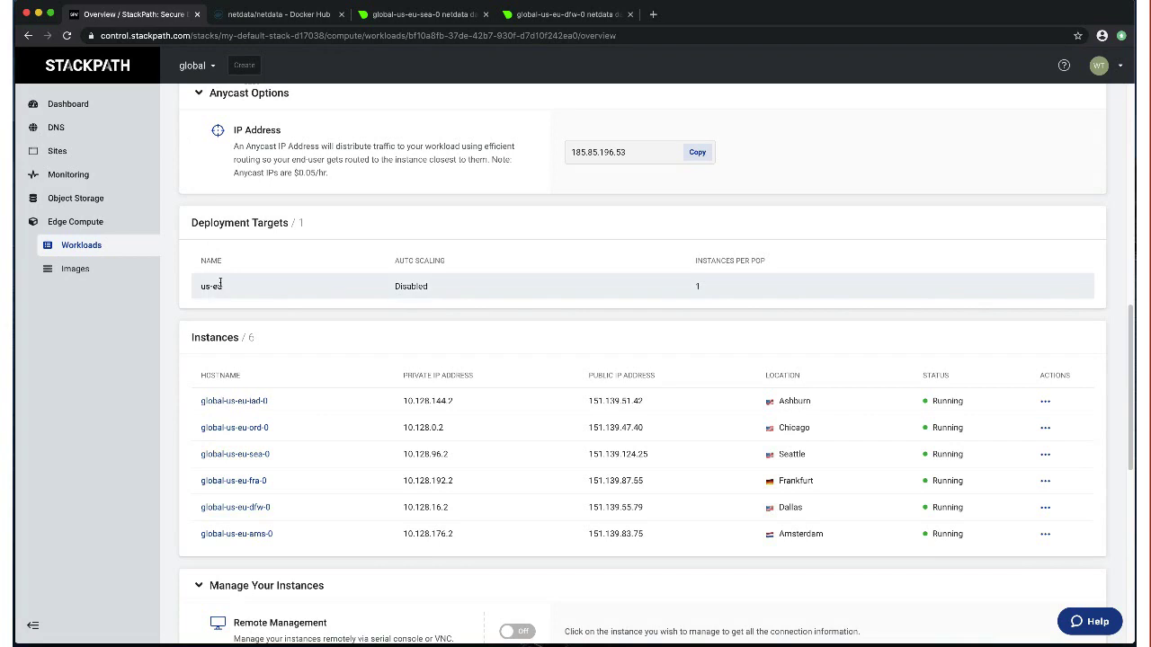
scroll(397, 250, "up", 4)
scroll(397, 250, "up", 10)
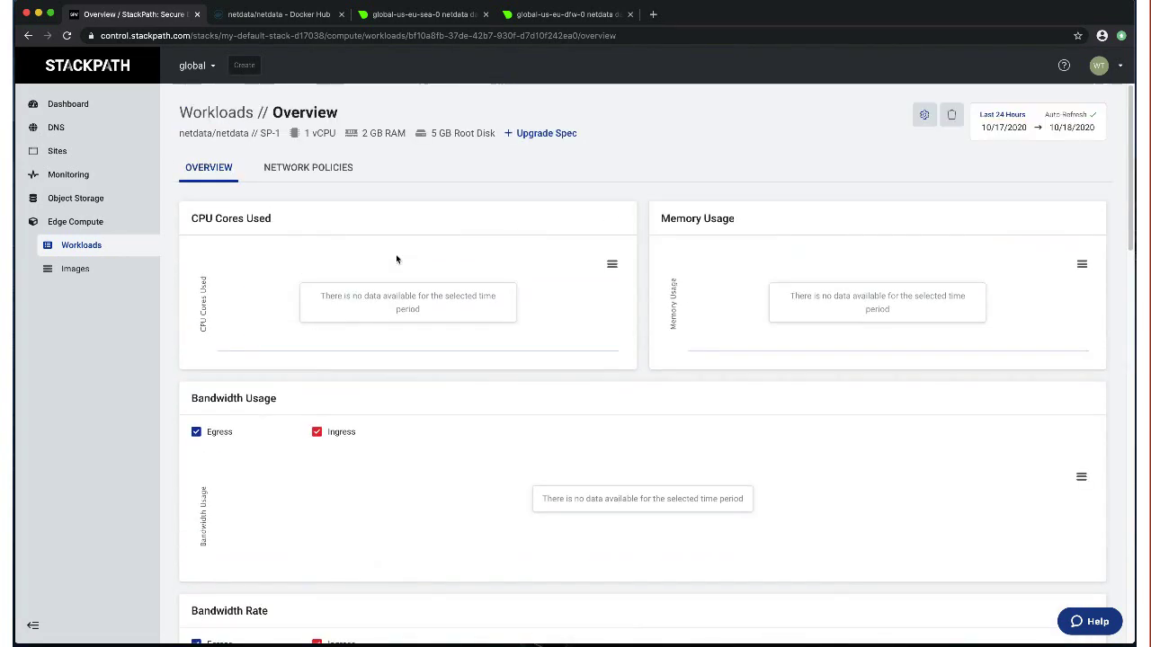
Open stackpath.dev in a new browser tab and go to the Create a Container Workload guide under Edge Computing.
key("super+t")
type("stackpath")
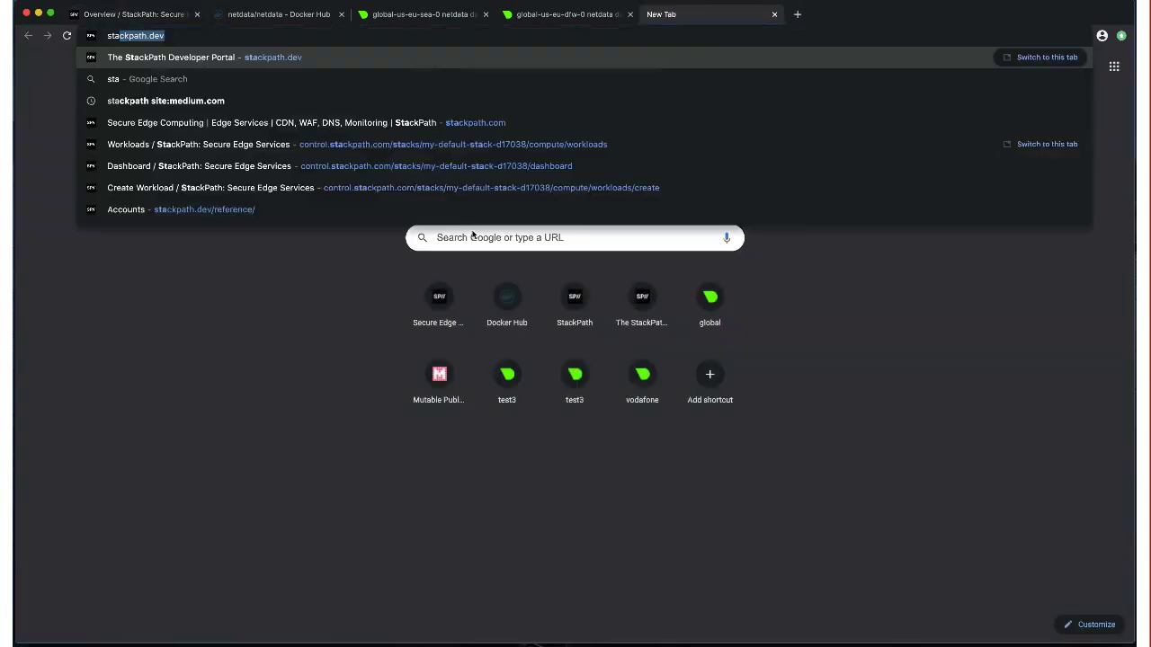
key("Return")
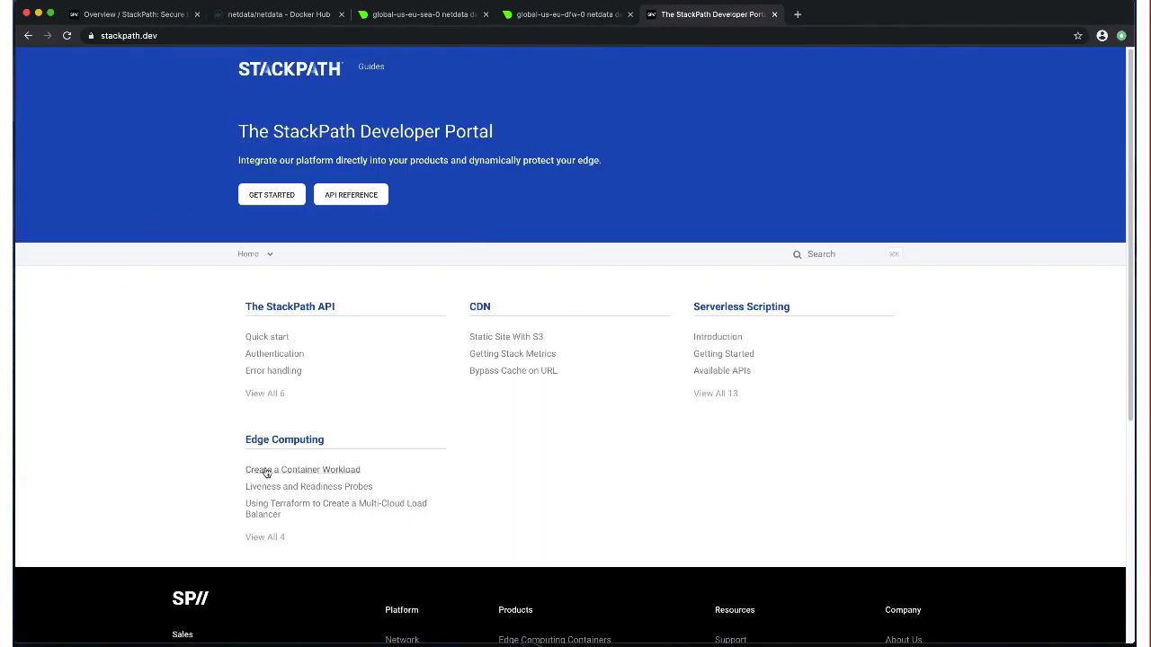
left_click(306, 471)
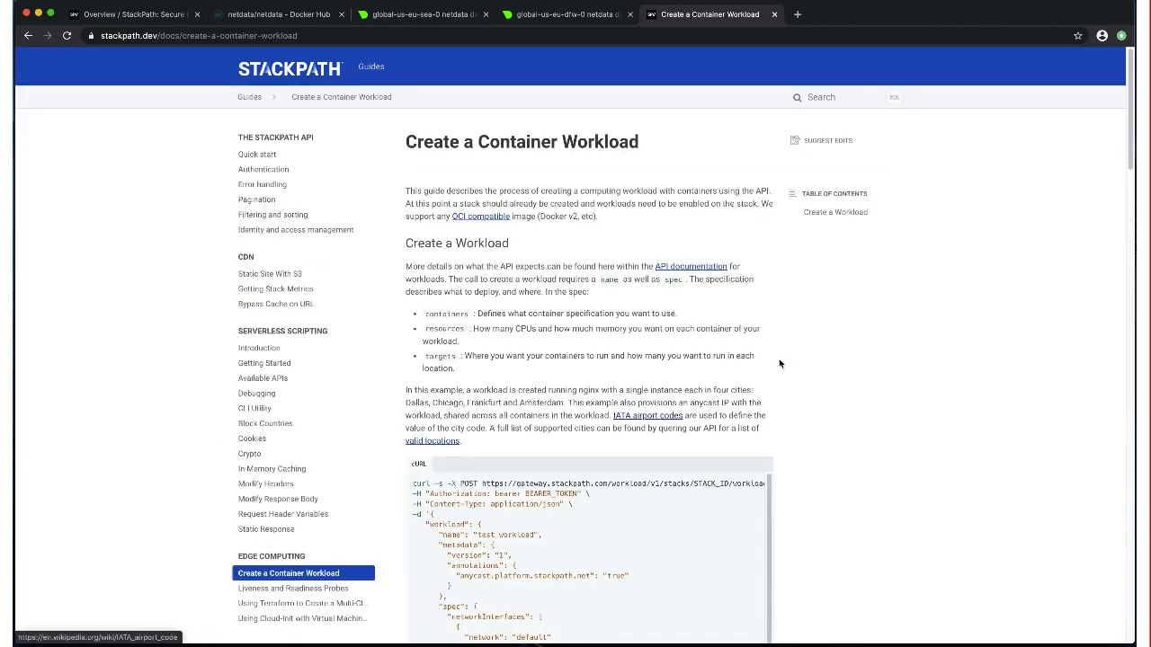
Examine the guide's cURL example, highlighting the webserver container's image and command lines and its http and https port definitions.
scroll(859, 330, "down", 1)
scroll(858, 331, "down", 5)
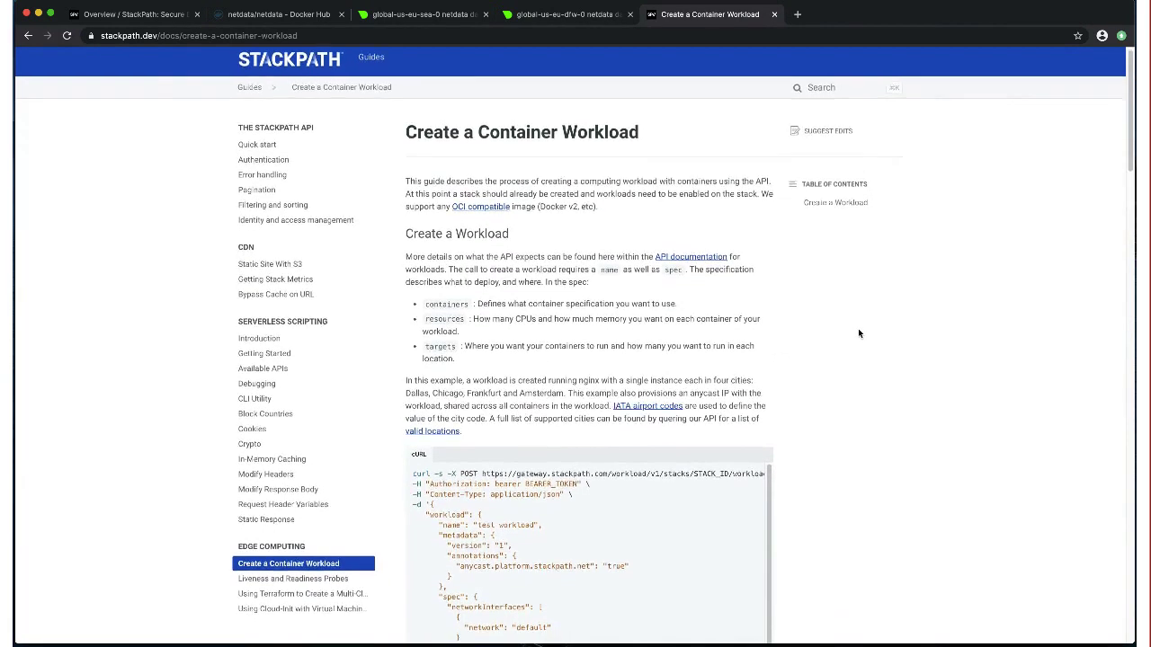
scroll(858, 333, "down", 1)
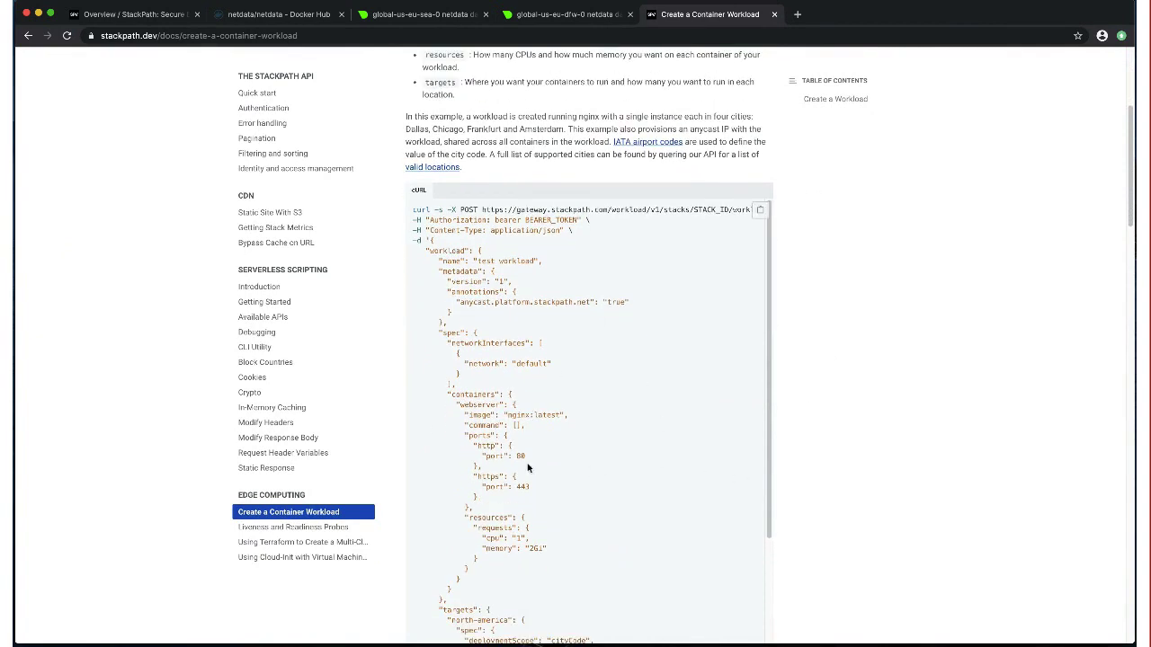
left_click_drag(438, 397, 540, 433)
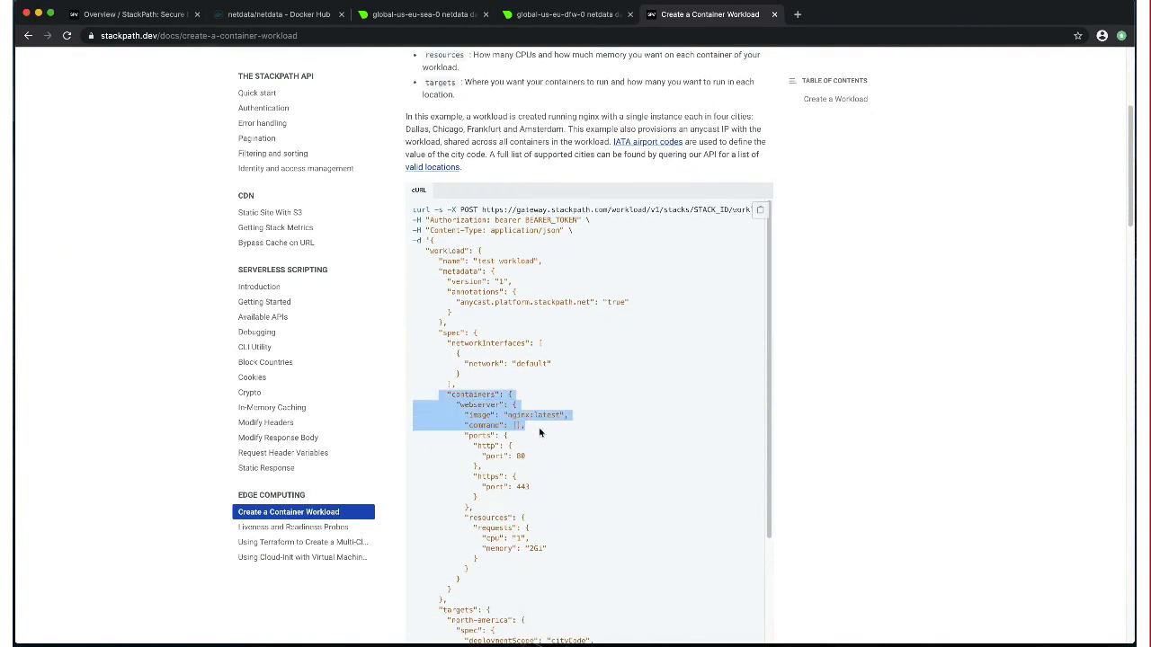
left_click(578, 473)
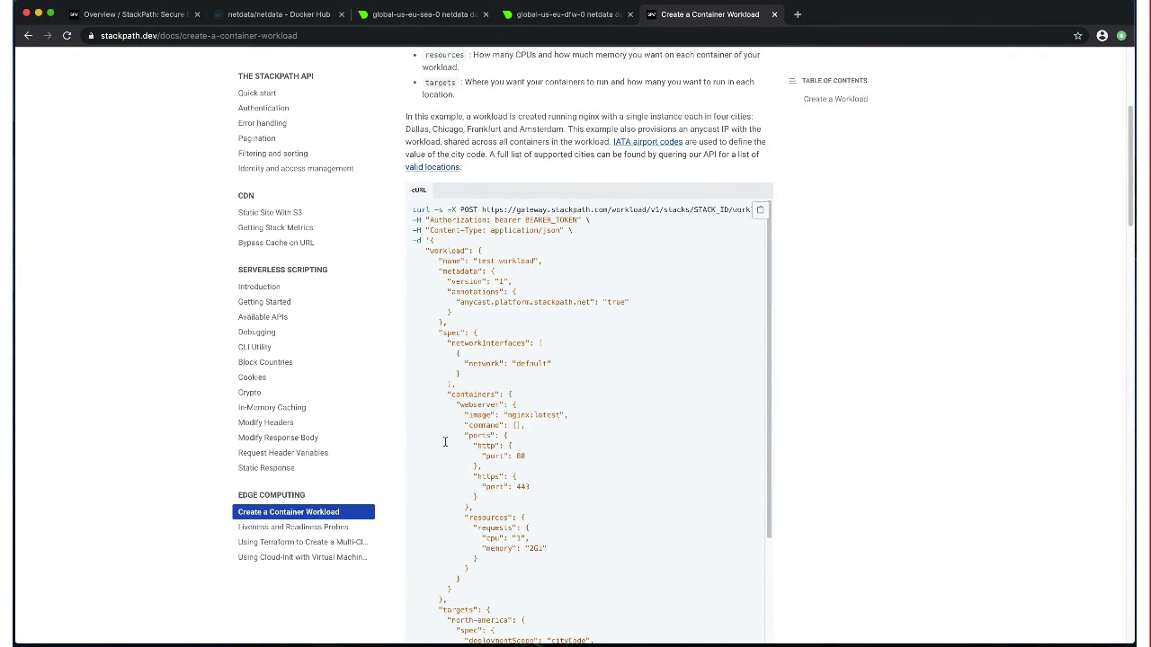
left_click_drag(430, 435, 606, 500)
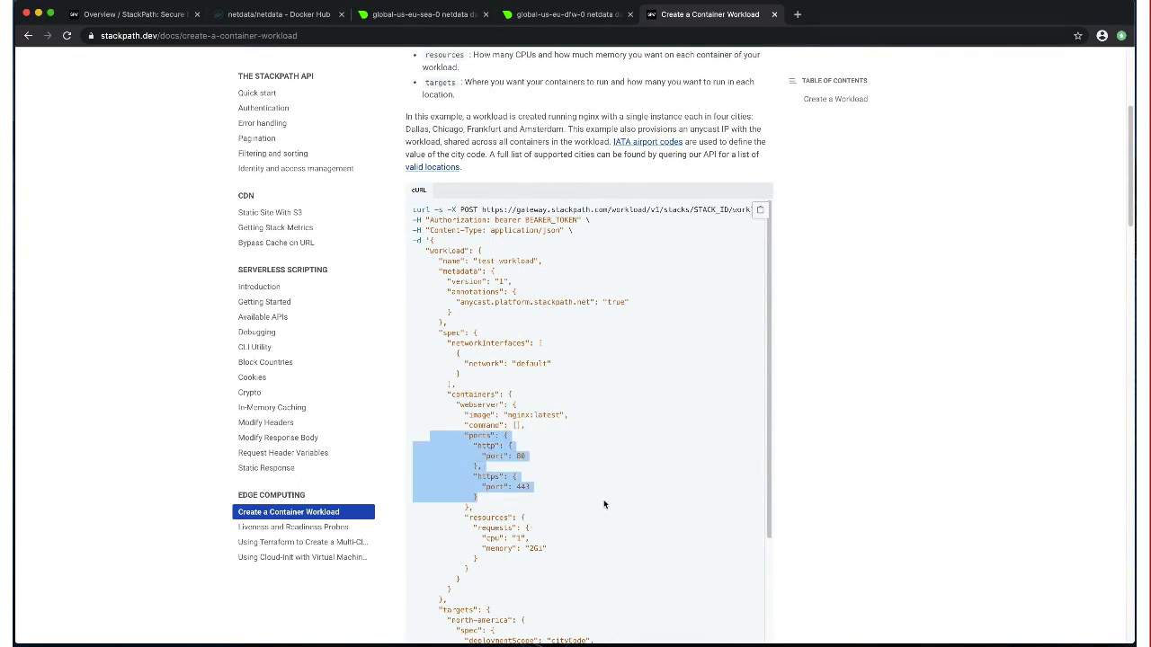
left_click(604, 504)
Highlight and examine the example's CPU and memory resource requests and the north-america deployment target with its city code selectors.
left_click_drag(453, 517, 603, 555)
scroll(605, 561, "down", 5)
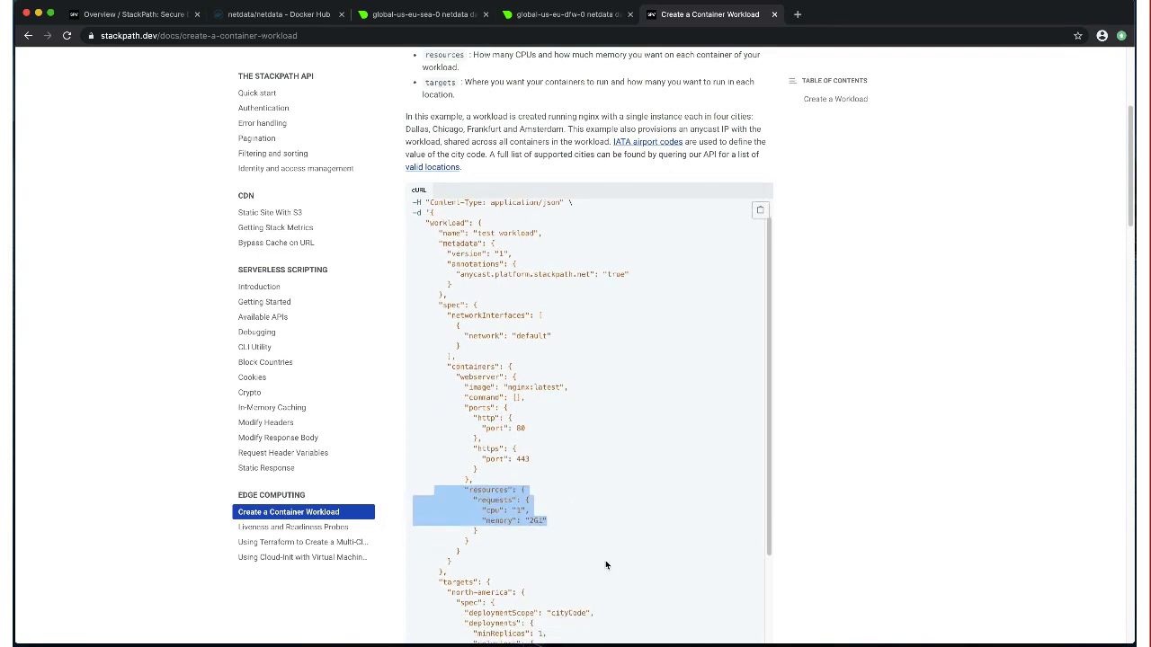
left_click(606, 555)
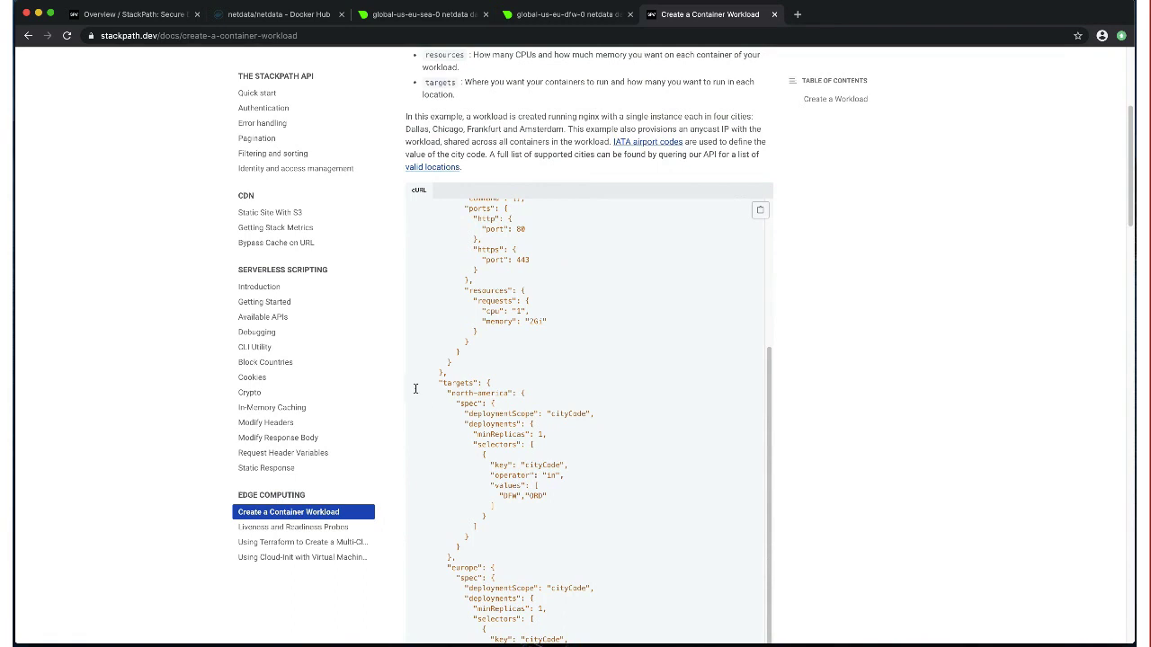
left_click_drag(417, 382, 610, 505)
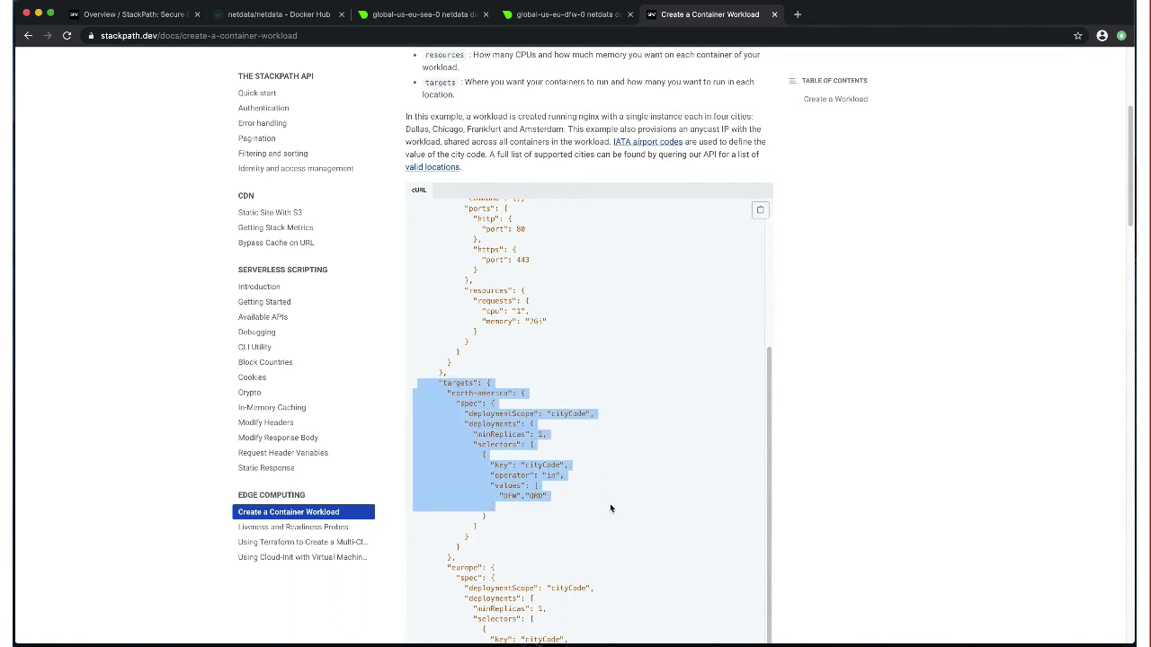
left_click(611, 513)
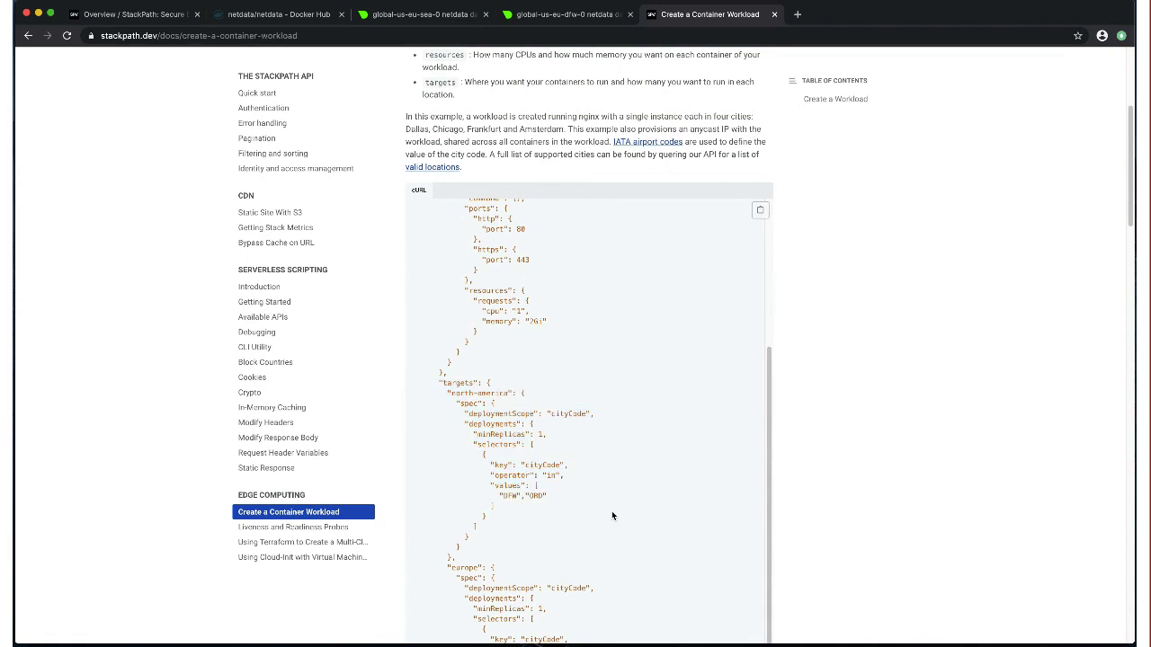